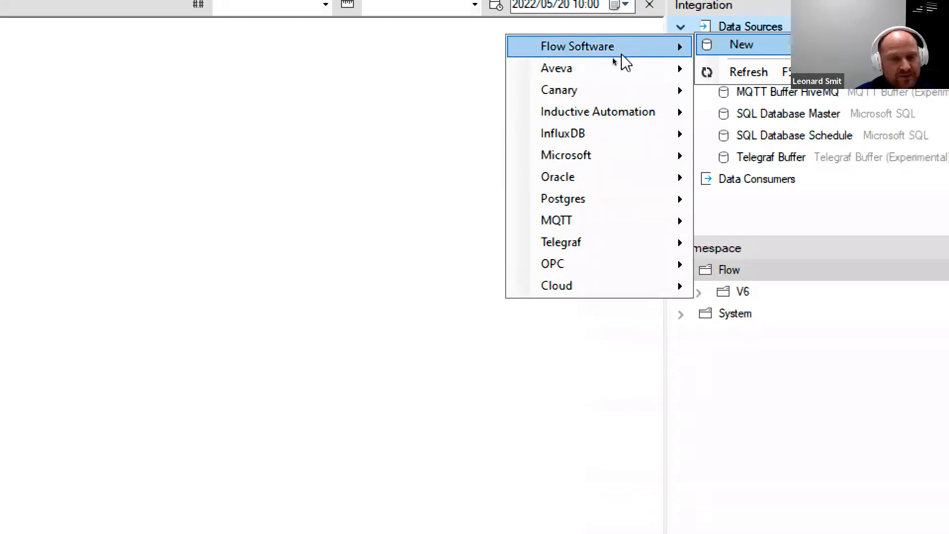
Review the vendor and protocol types offered for a new data source, including Aveva, InfluxDB, MQTT, Telegraf and OPC
mouse_move(606, 65)
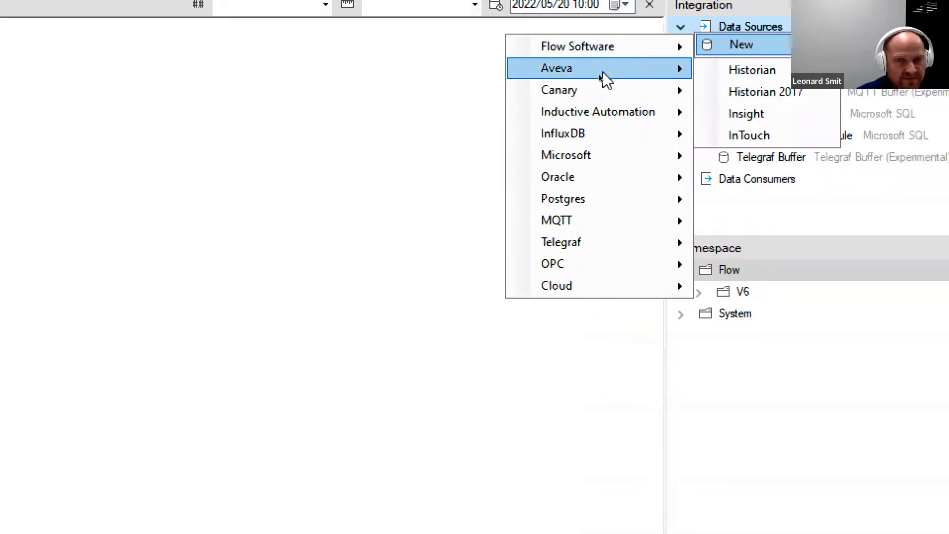
mouse_move(600, 90)
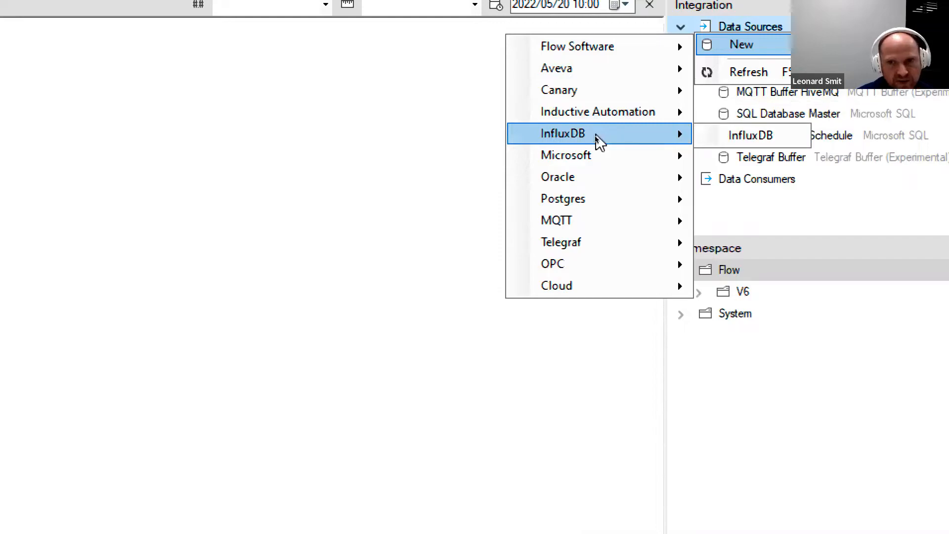
mouse_move(573, 221)
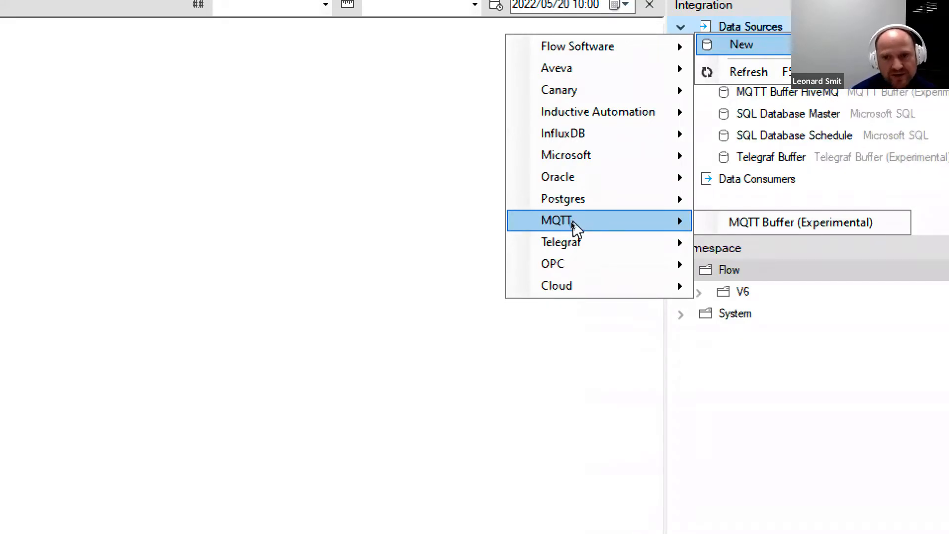
mouse_move(597, 243)
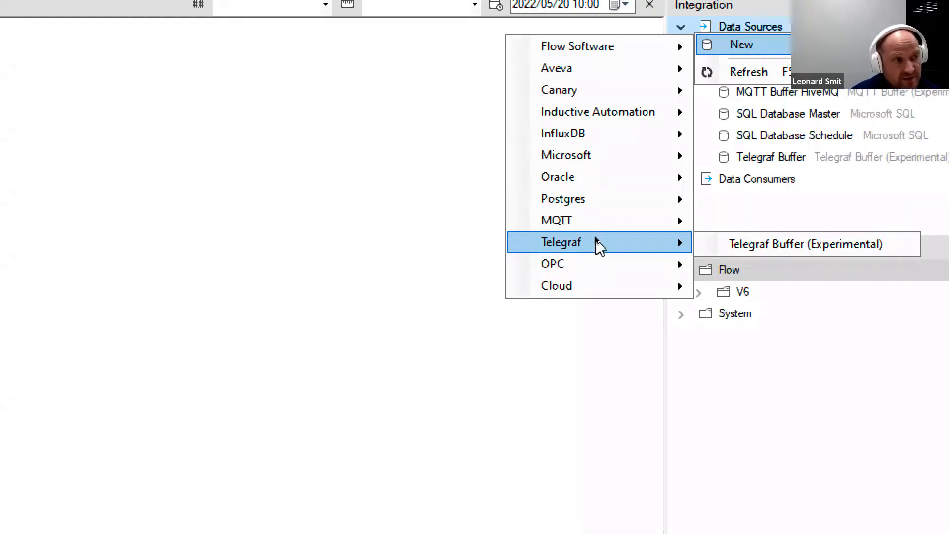
mouse_move(620, 265)
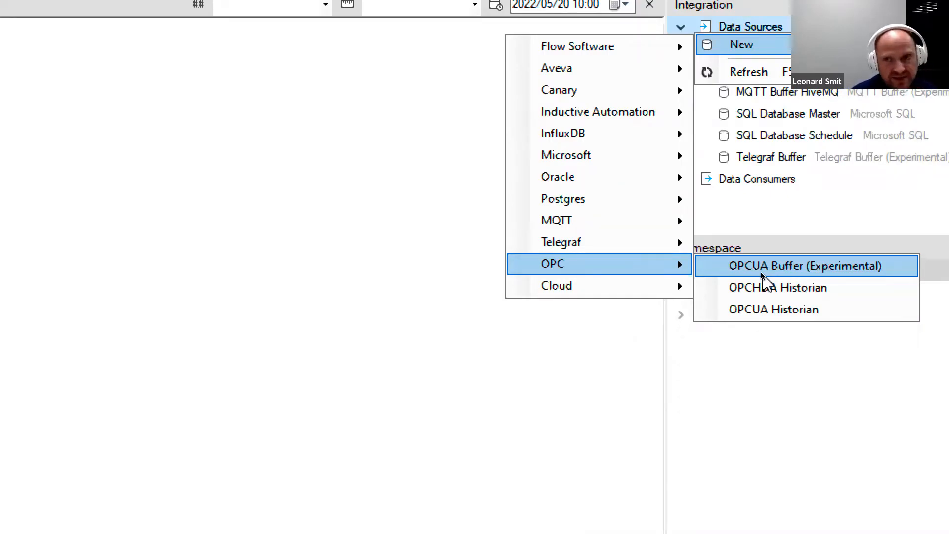
left_click(473, 178)
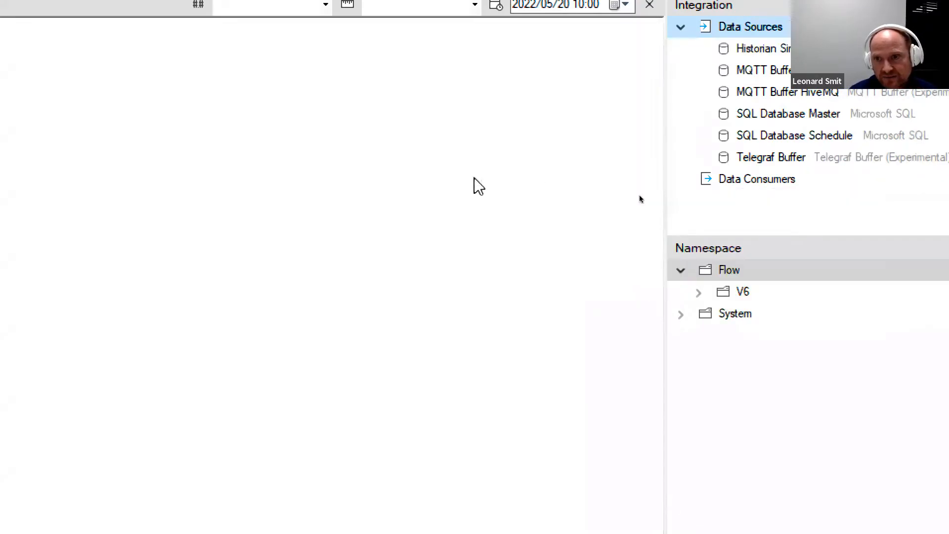
Examine the connection settings of the MQTT Buffer HiveMQ data source, then close them without saving
right_click(750, 96)
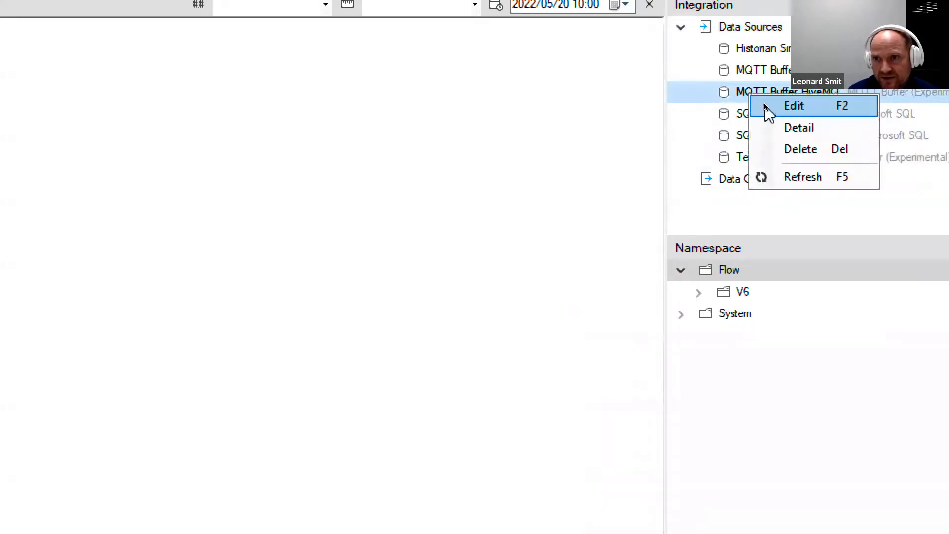
left_click(767, 110)
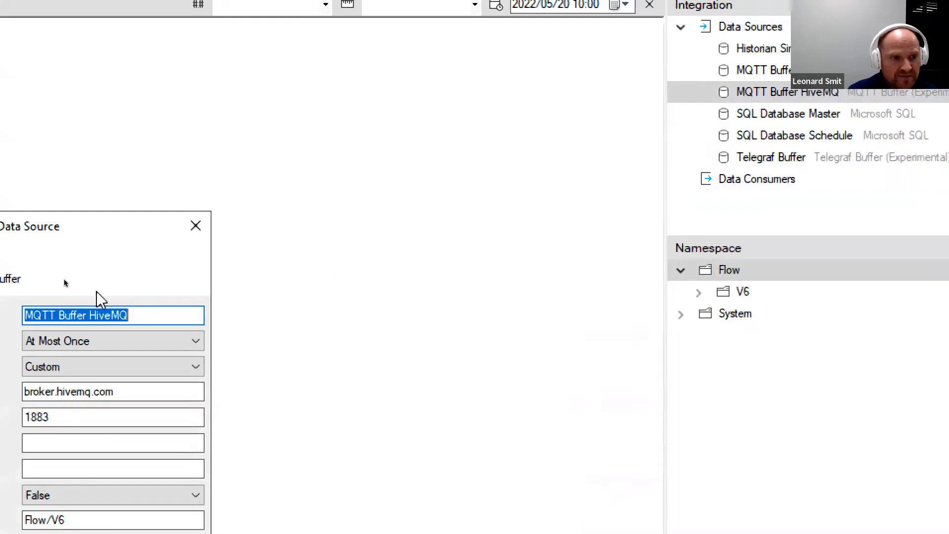
left_click_drag(112, 221, 463, 120)
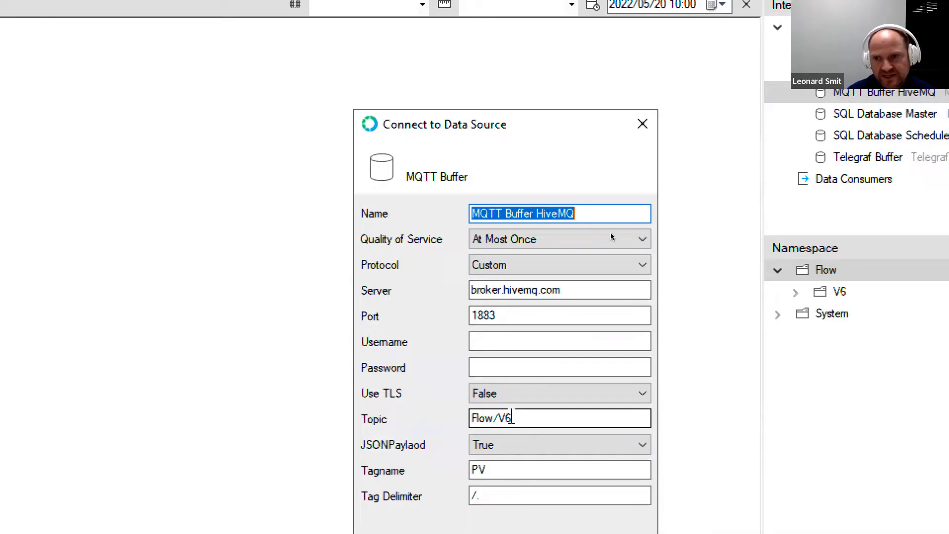
left_click(643, 125)
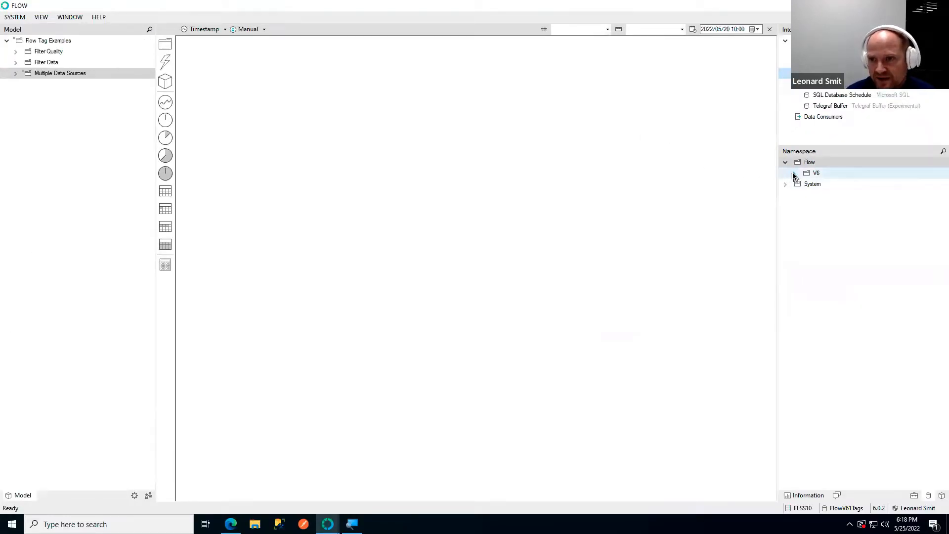
Browse the HiveMQ source's namespace down to the tags in the Flow/V6 folder
left_click(793, 174)
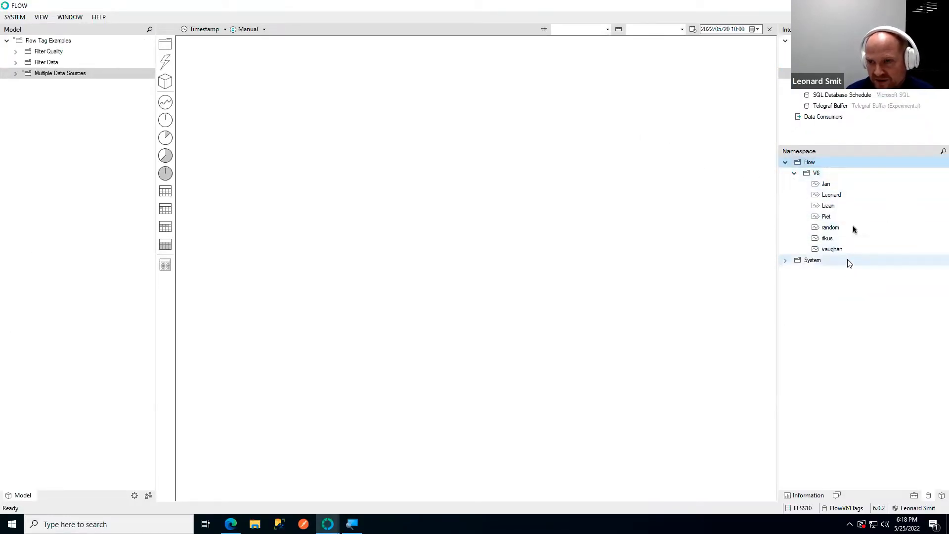
double_click(813, 165)
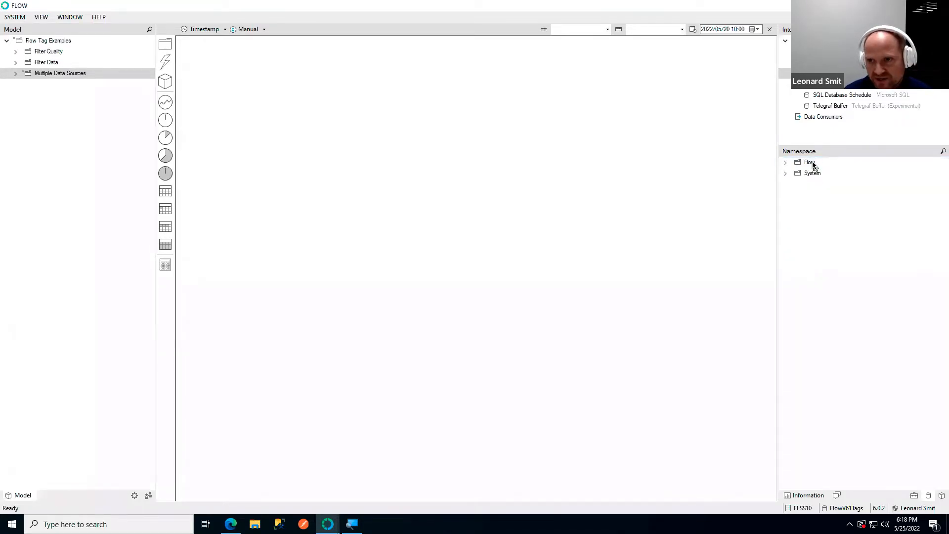
left_click(786, 163)
left_click(793, 174)
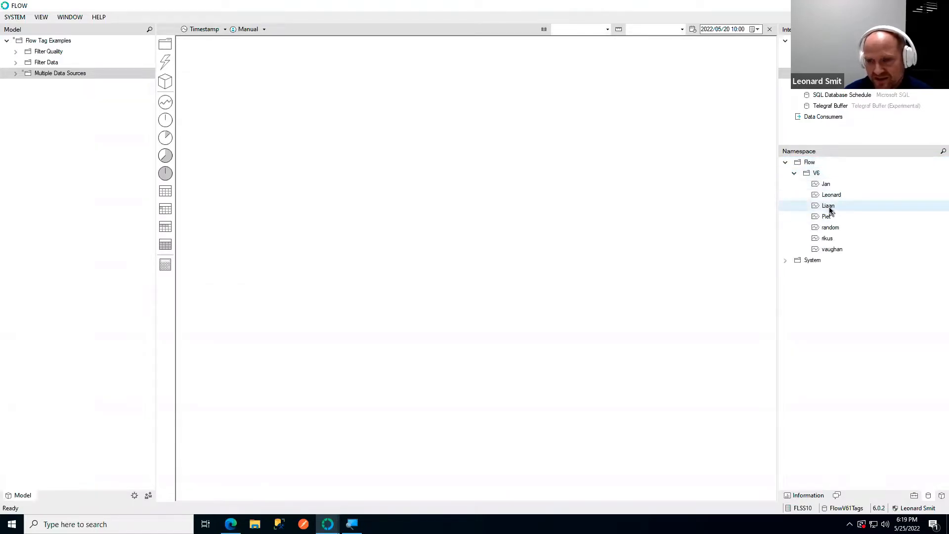
Preview the trends of the third, sixth and last tags in Flow/V6 one at a time, closing each preview
double_click(828, 206)
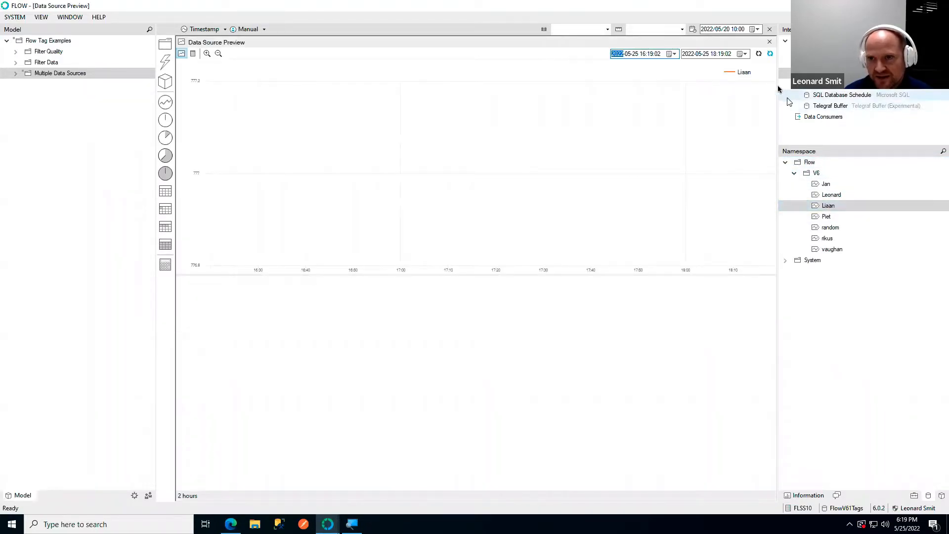
left_click(769, 55)
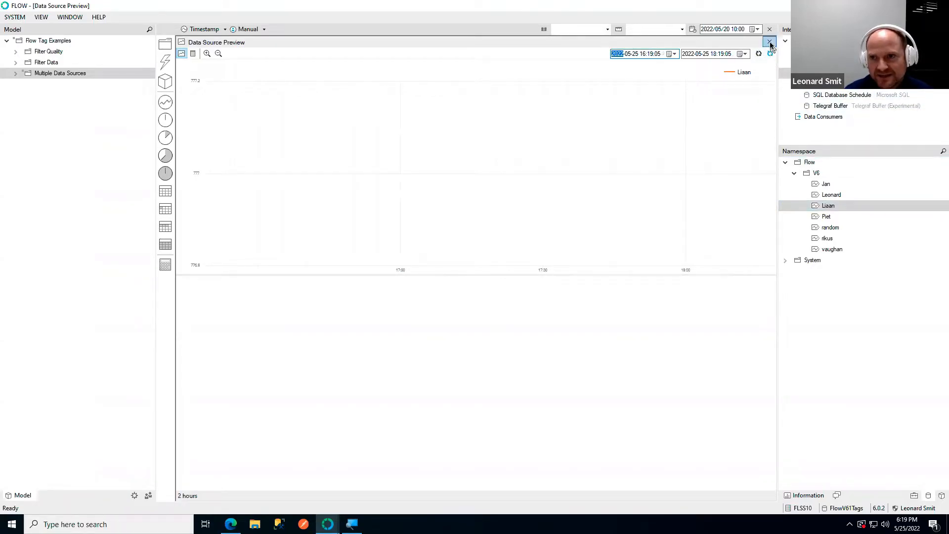
left_click(769, 43)
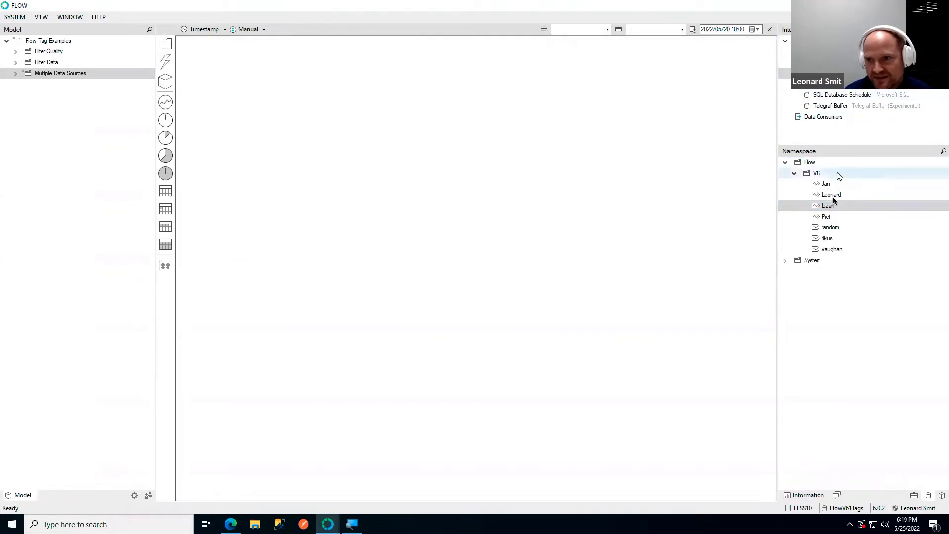
double_click(828, 240)
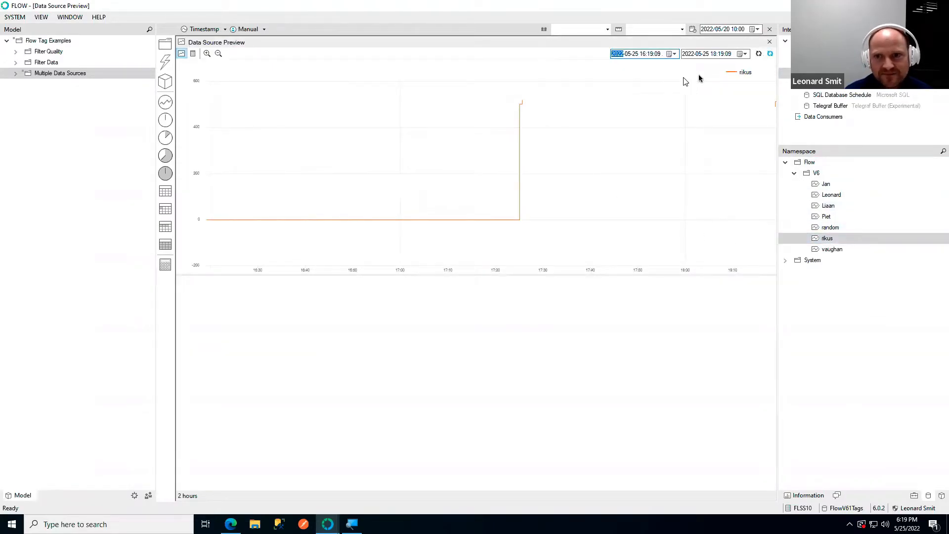
left_click(770, 42)
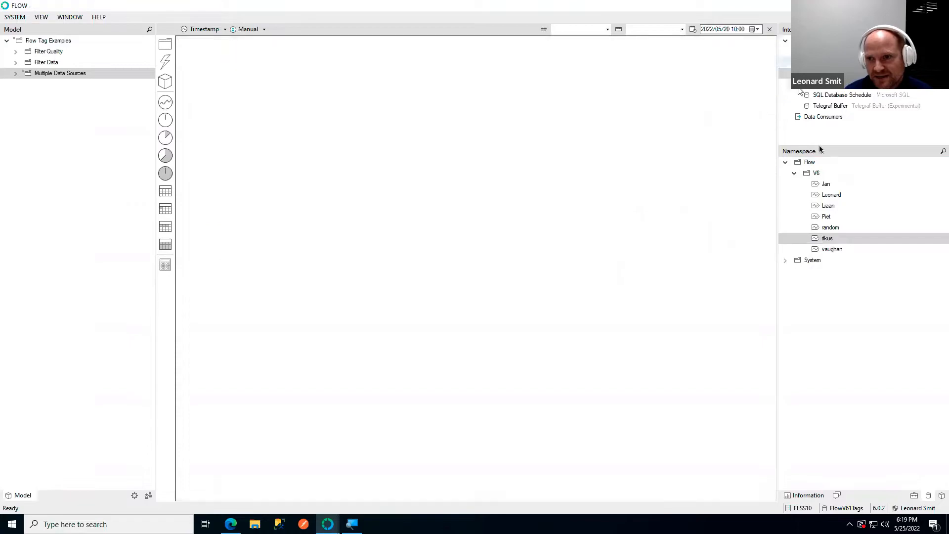
double_click(834, 250)
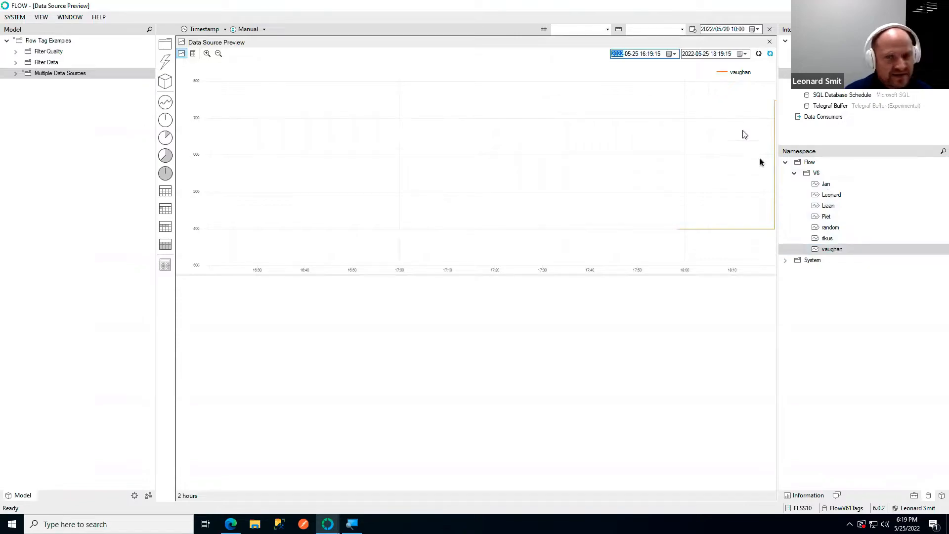
left_click(769, 42)
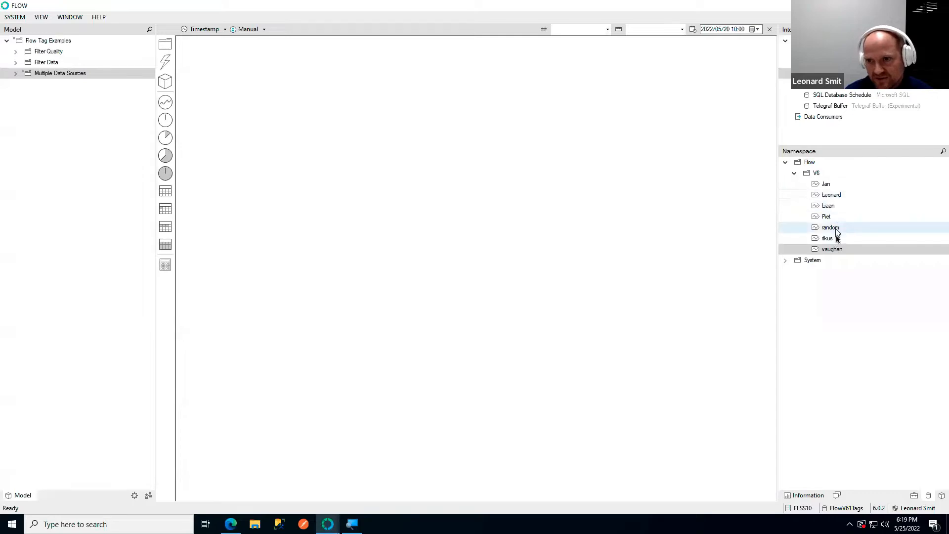
Refresh the V6 folder, expand its tag list again and preview the trend of tag1
right_click(808, 173)
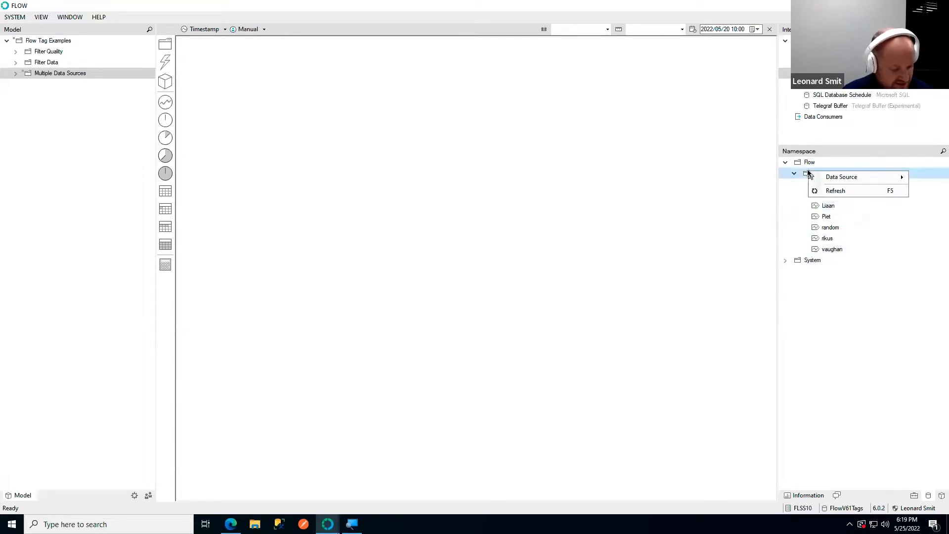
left_click(824, 191)
left_click(785, 162)
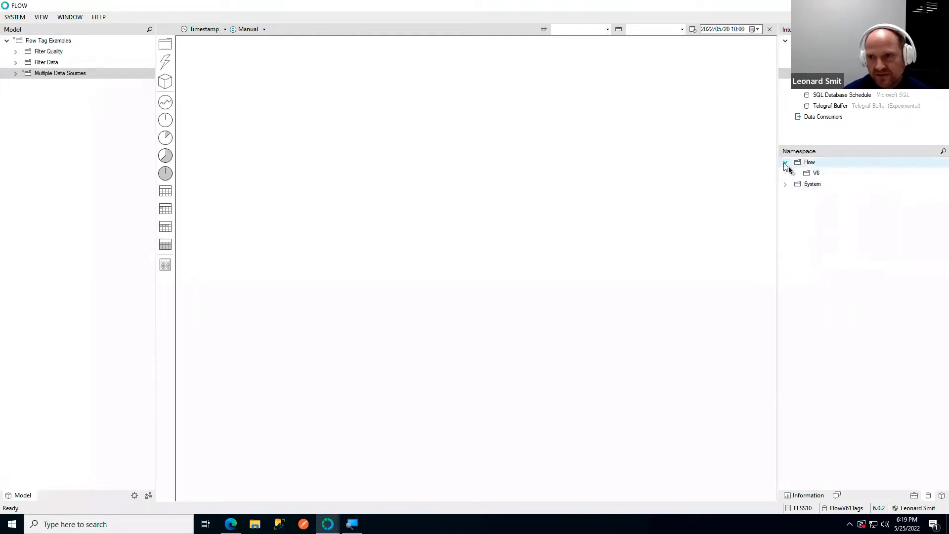
left_click(793, 173)
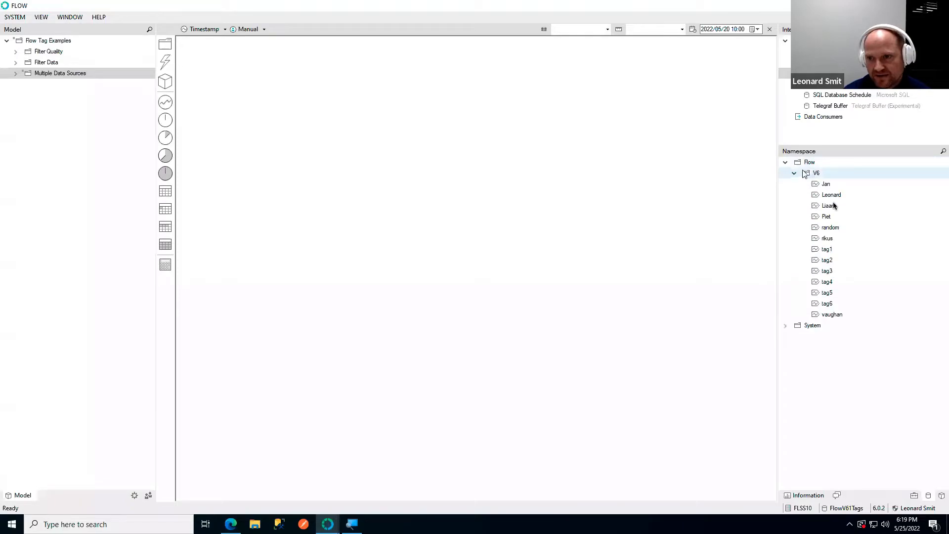
double_click(823, 252)
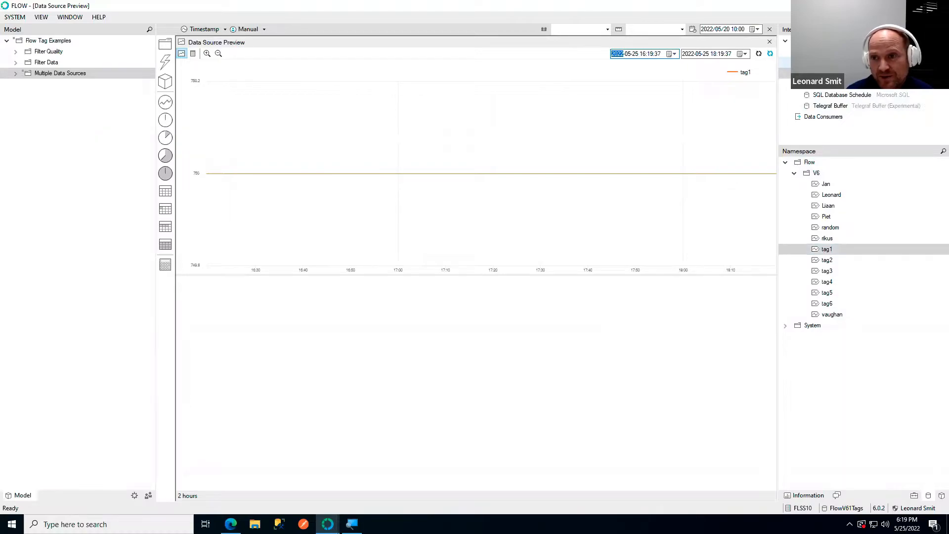
Examine the connection settings of the MQTT Buffer source that uses Sparkplug B, then close them without saving
right_click(826, 63)
left_click(844, 69)
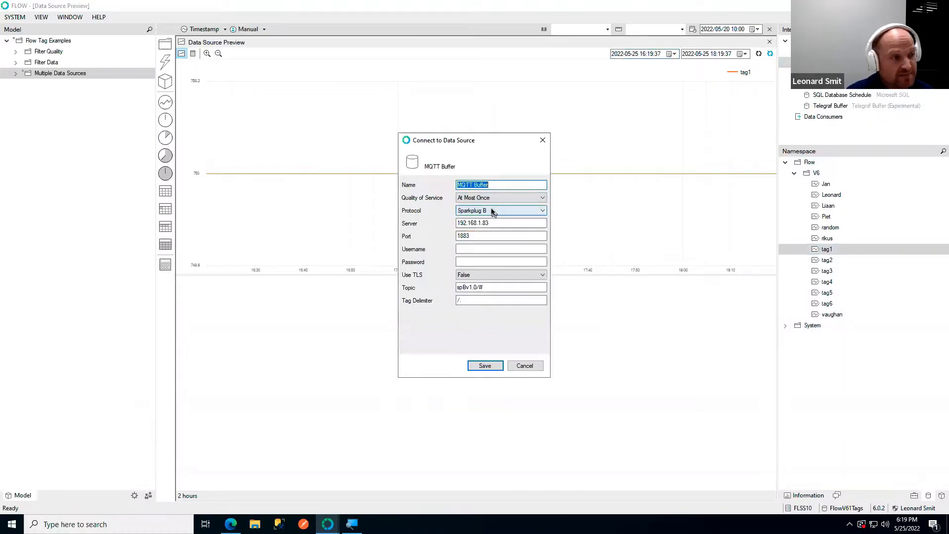
left_click(542, 139)
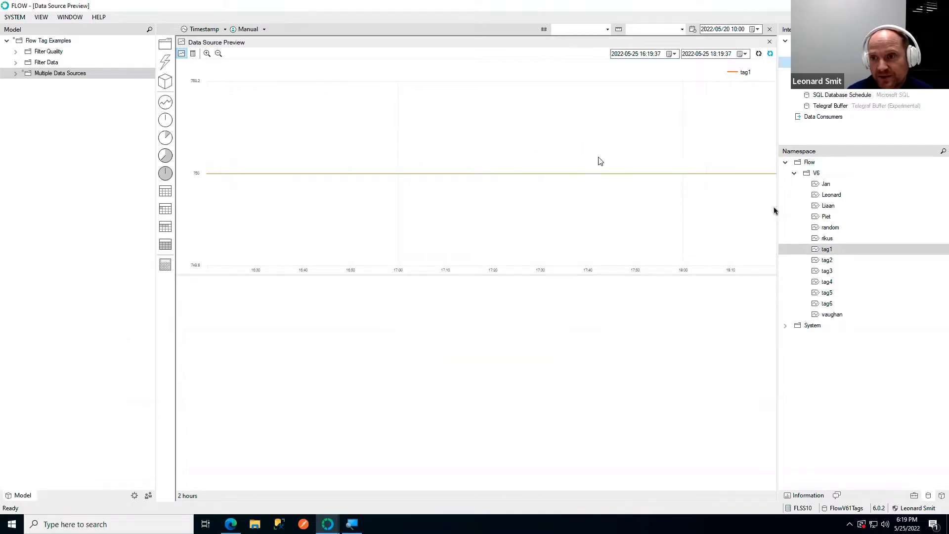
Browse the Sparkplug B MQTT Buffer namespace to Water/Wells/010-AIT-002, preview its PV trend and close that preview
left_click(831, 196)
left_click(827, 73)
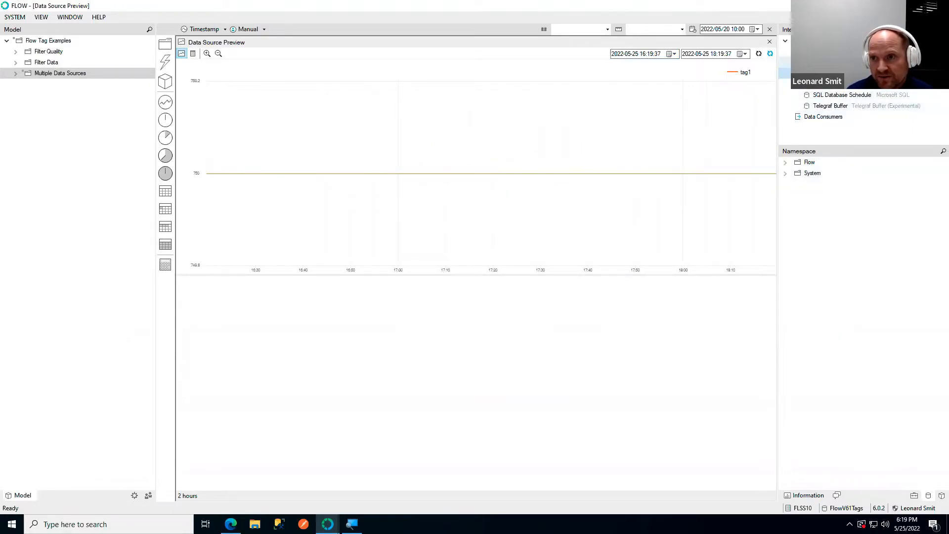
left_click(793, 174)
left_click(801, 184)
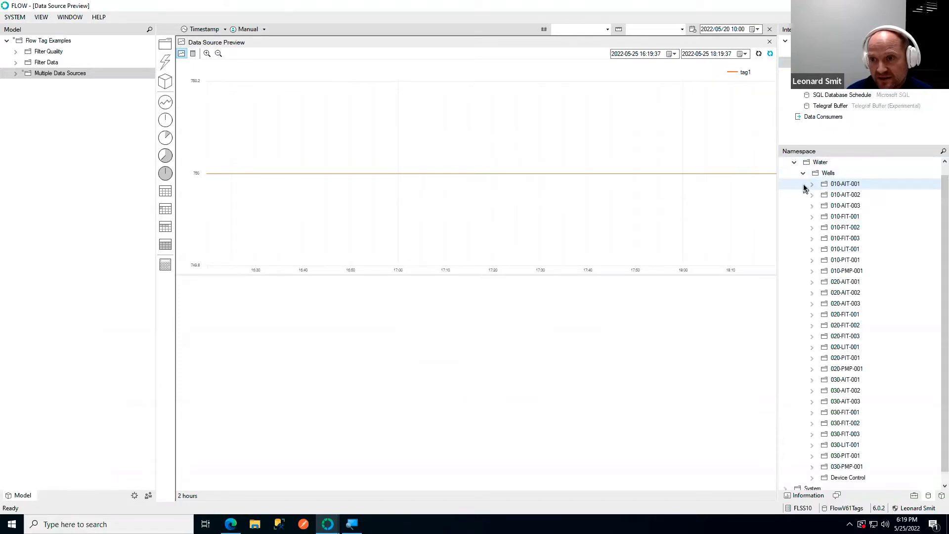
left_click(811, 196)
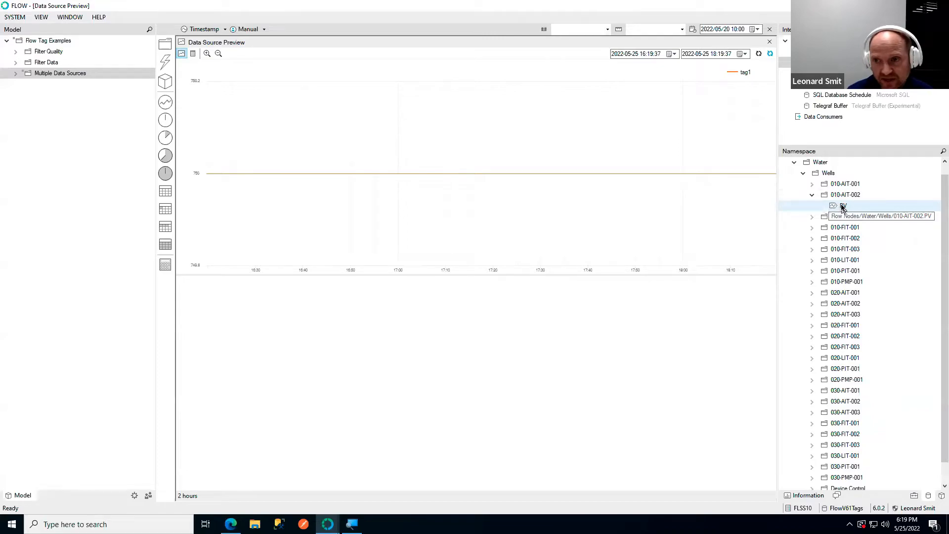
left_click(843, 207)
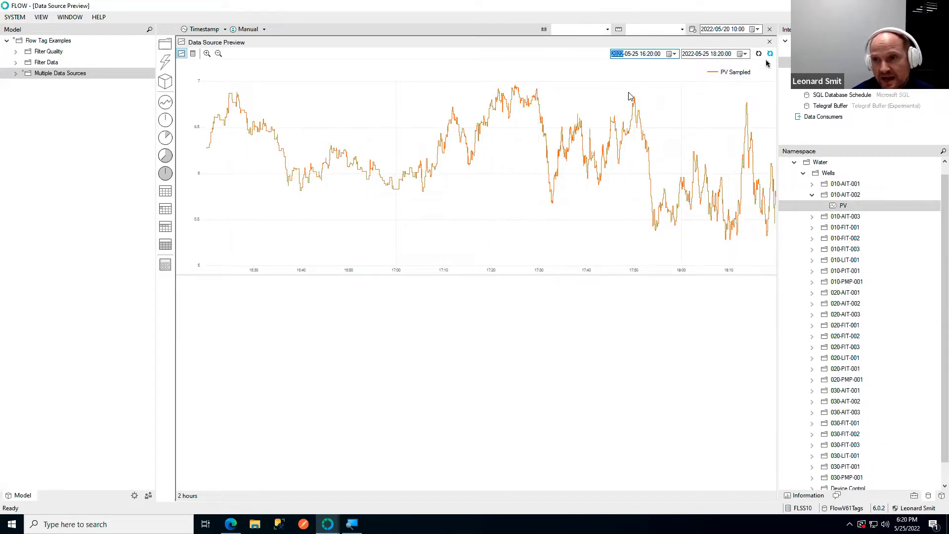
left_click(770, 42)
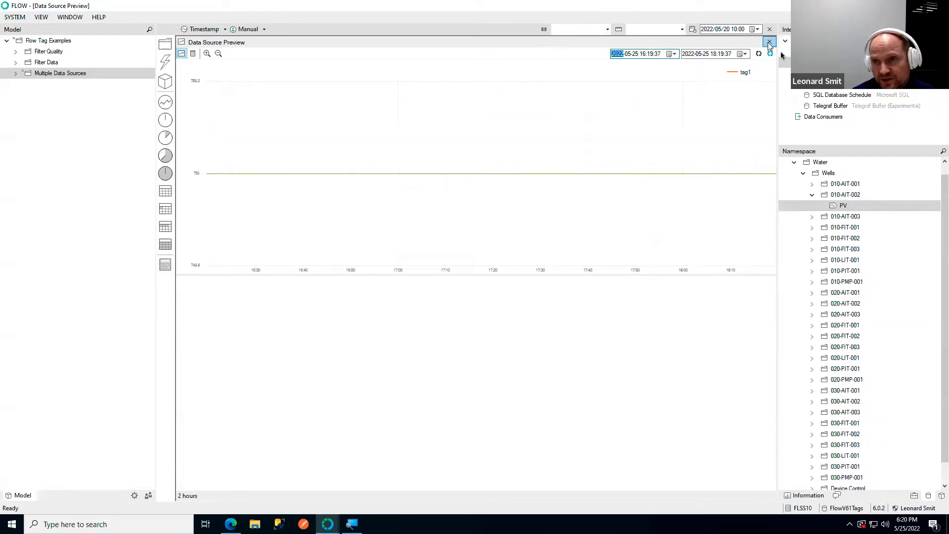
Browse the Telegraf Buffer namespace to mem/FLSS10 and preview the trend of the available tag
left_click(824, 109)
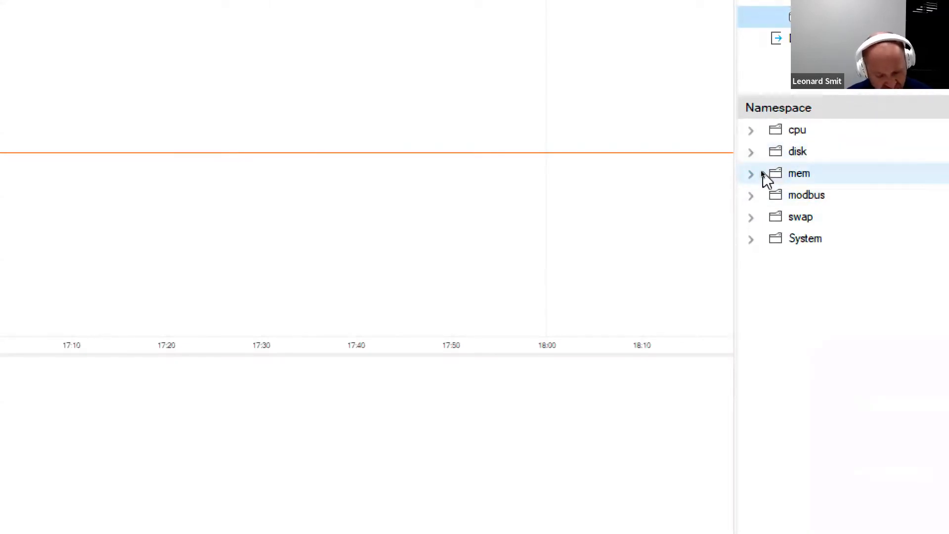
left_click(754, 176)
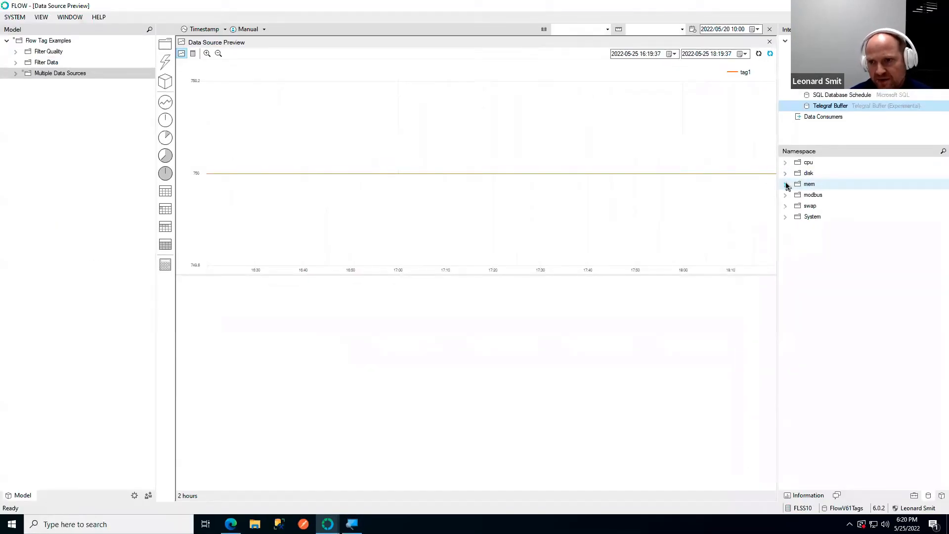
left_click(793, 195)
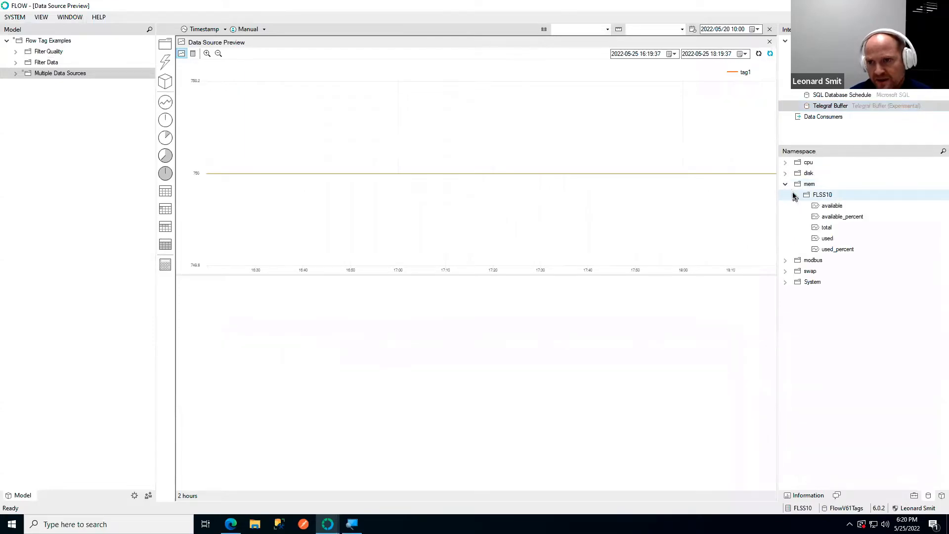
left_click(818, 207)
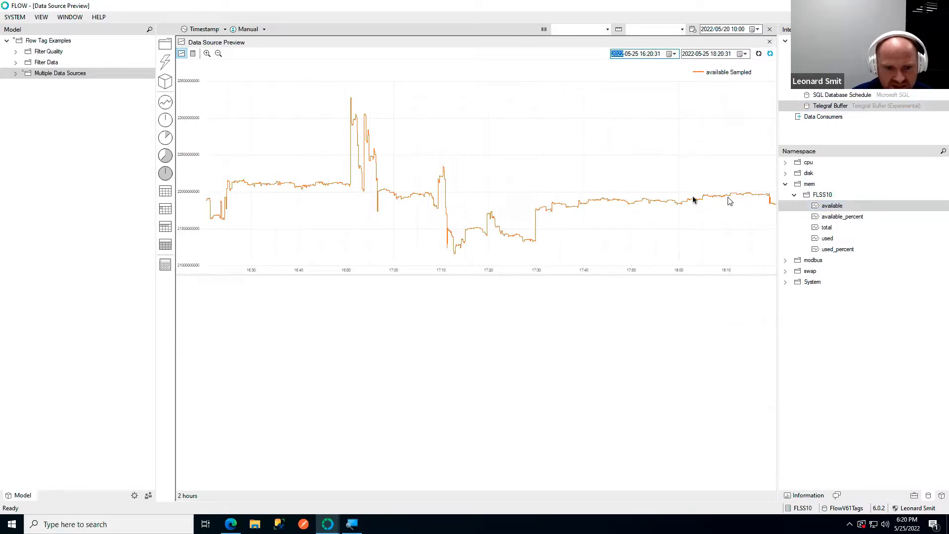
Check the server's live performance graphs in Task Manager, then close it
right_click(420, 524)
left_click(451, 476)
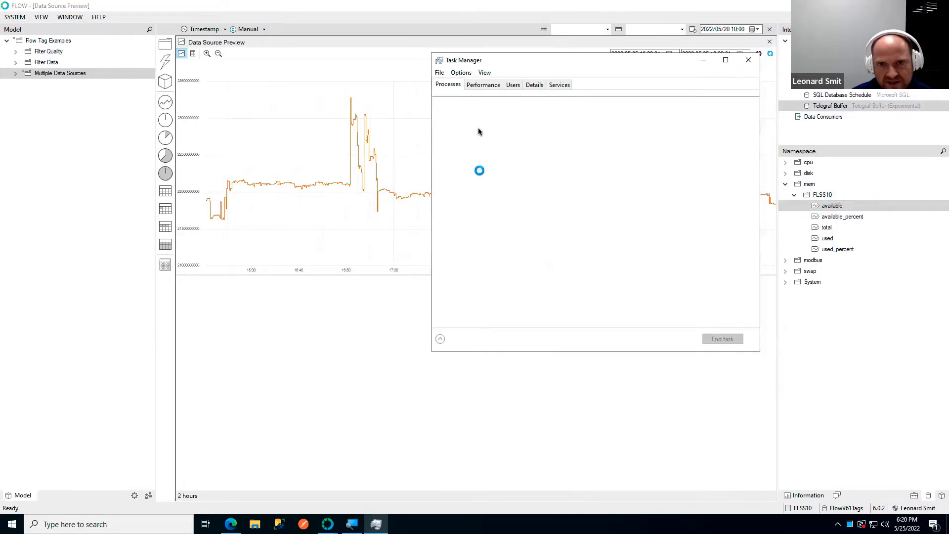
left_click(481, 89)
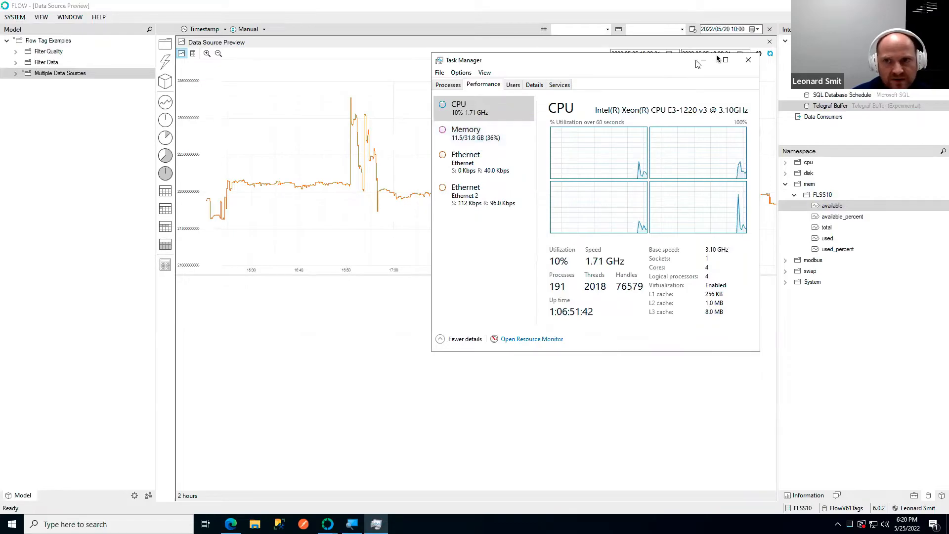
left_click(748, 60)
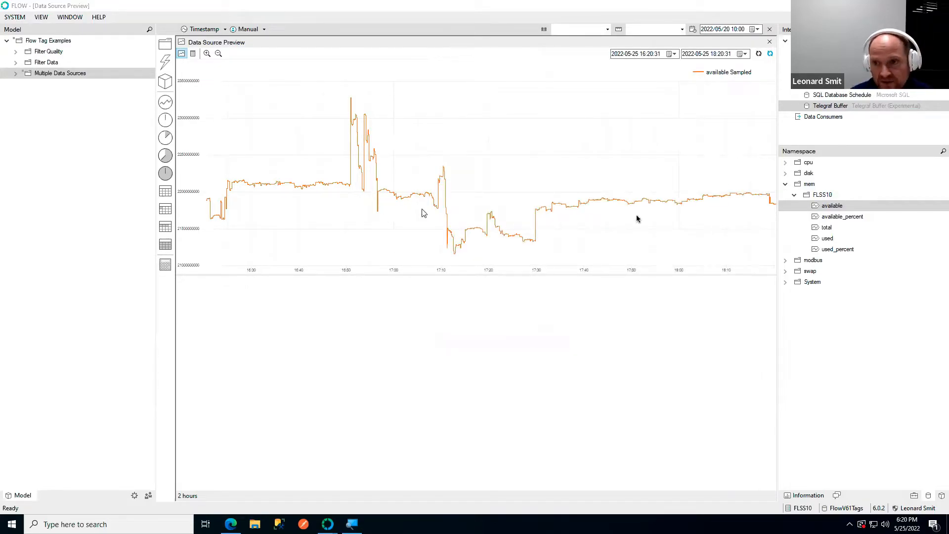
Browse the Telegraf Buffer namespace to modbus/FLSS10/Device/0/holding_register, preview the trend of power_usage_meter1 and collapse the modbus folder
left_click(785, 184)
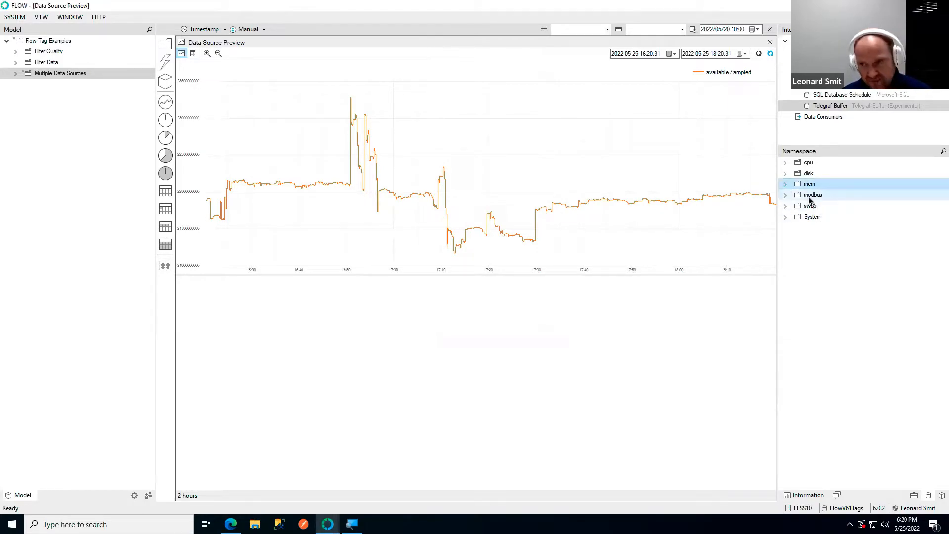
left_click(785, 197)
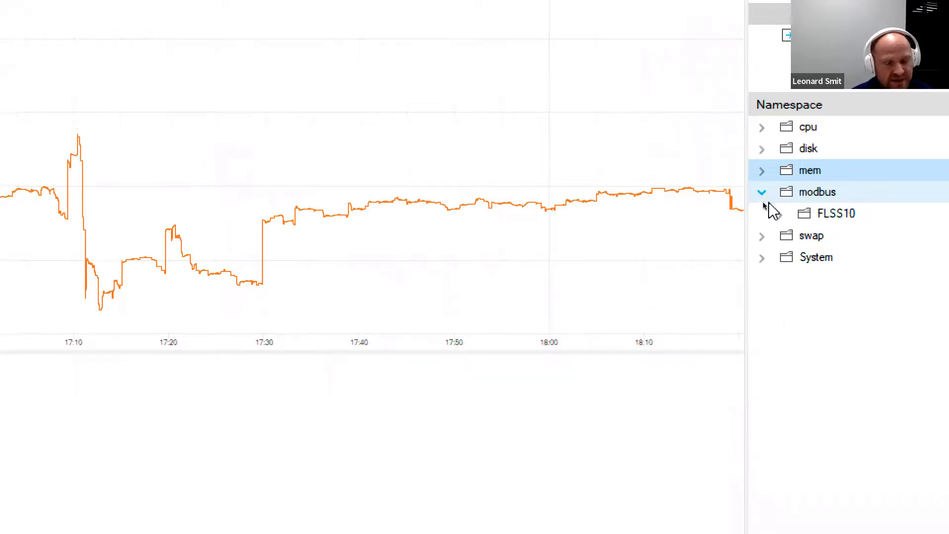
left_click(780, 214)
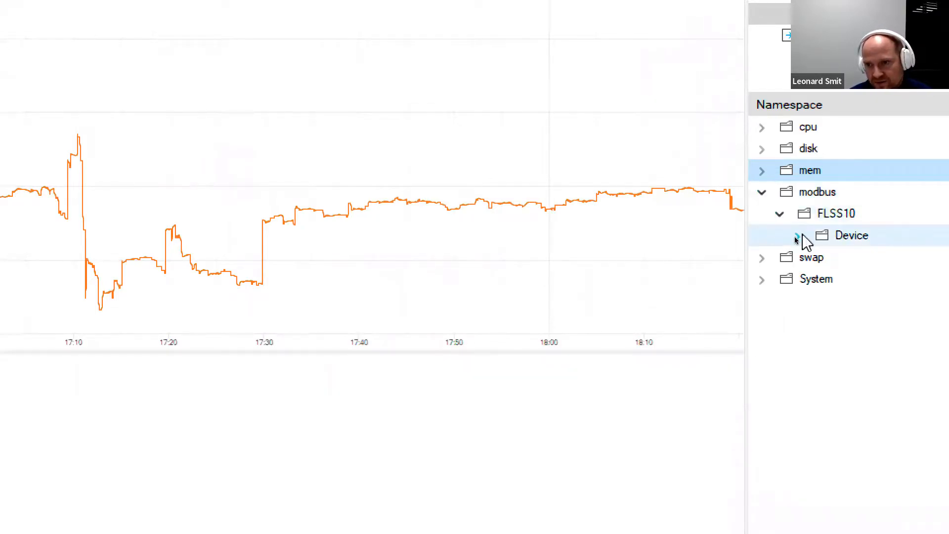
left_click(797, 235)
left_click(815, 257)
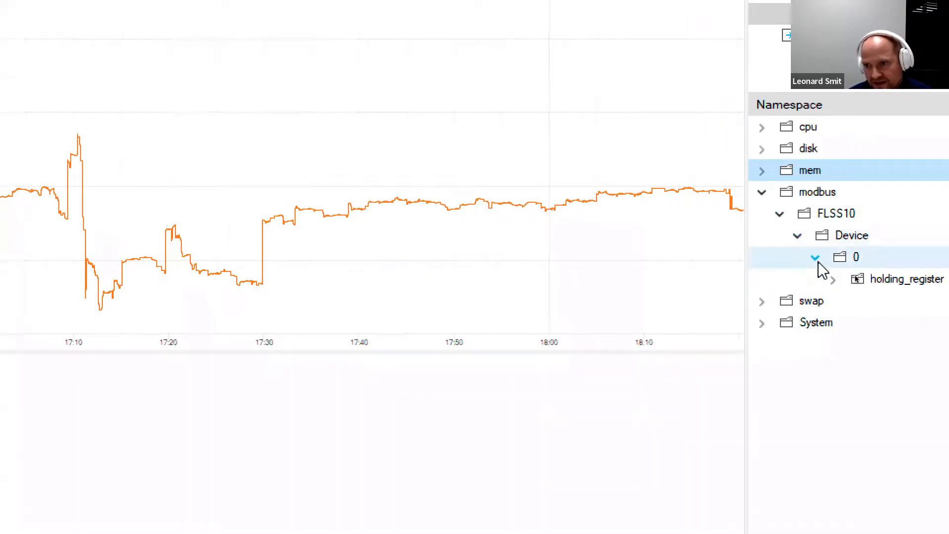
left_click(834, 280)
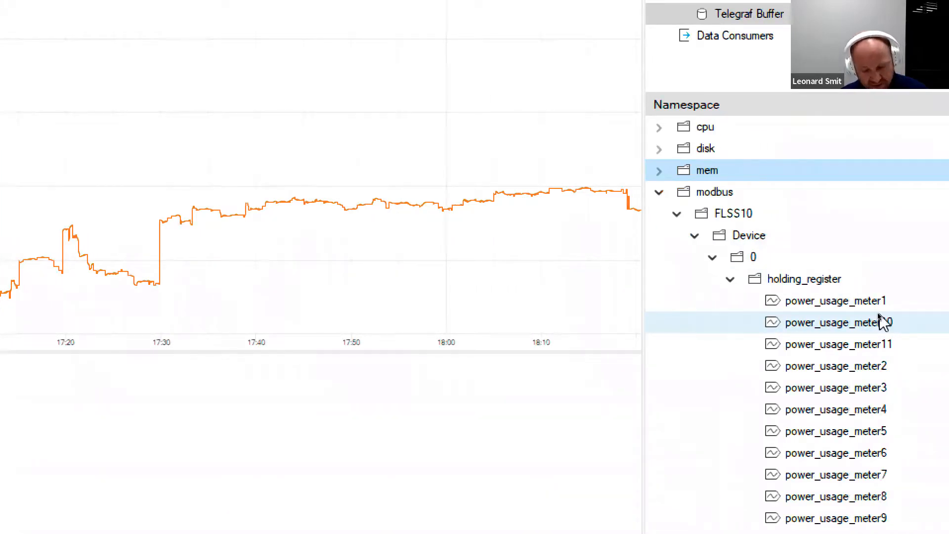
left_click(826, 307)
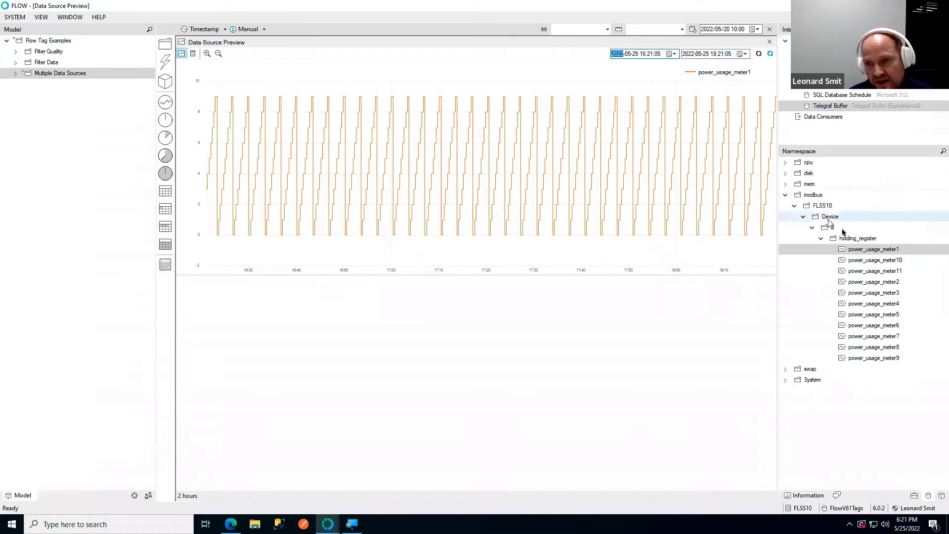
left_click(786, 196)
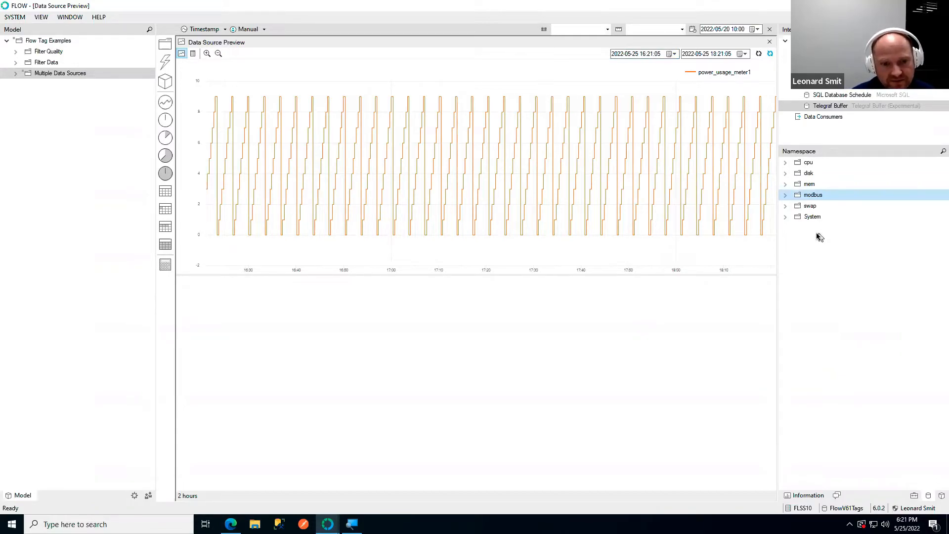
Switch to the browser, go to the Try Flow page and download the "Flow Tag Calculations" template
mouse_move(240, 522)
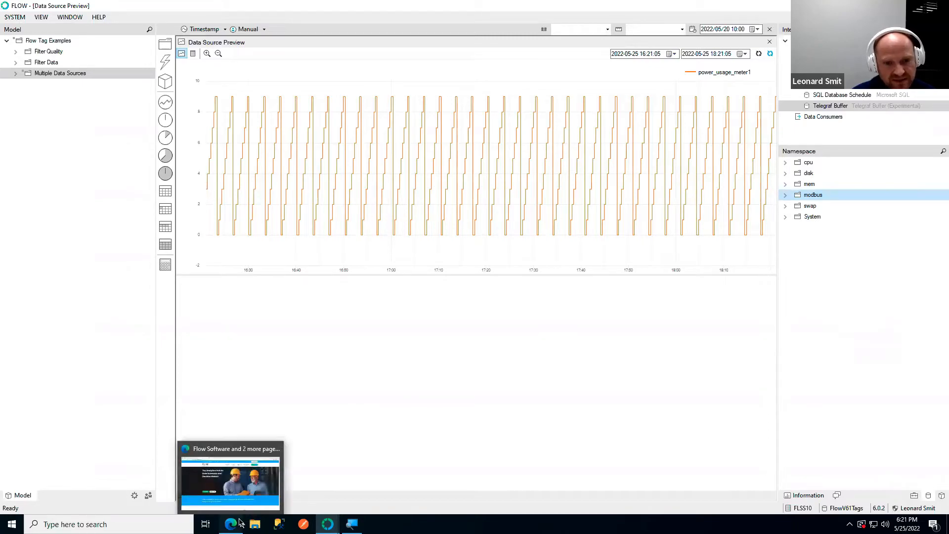
left_click(262, 499)
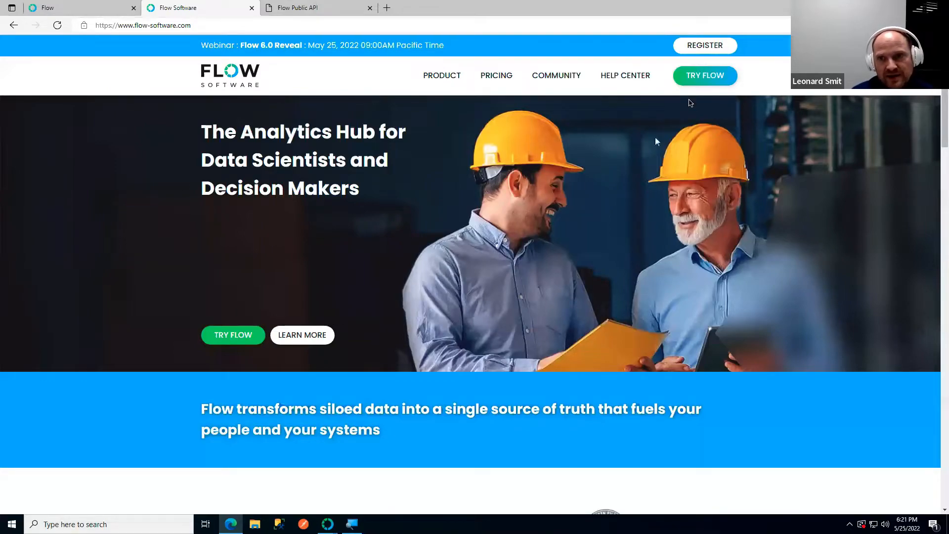
left_click(705, 80)
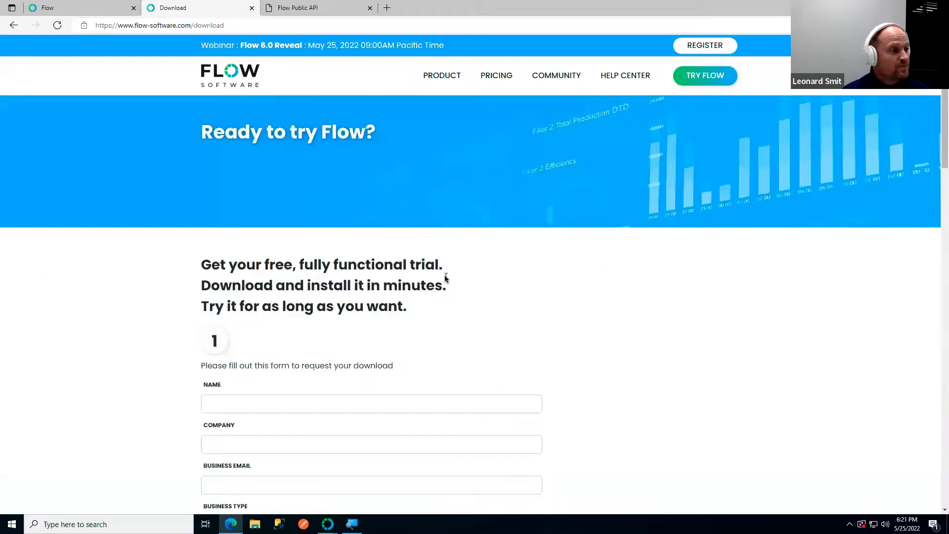
scroll(445, 275, "down", 8)
scroll(445, 280, "down", 5)
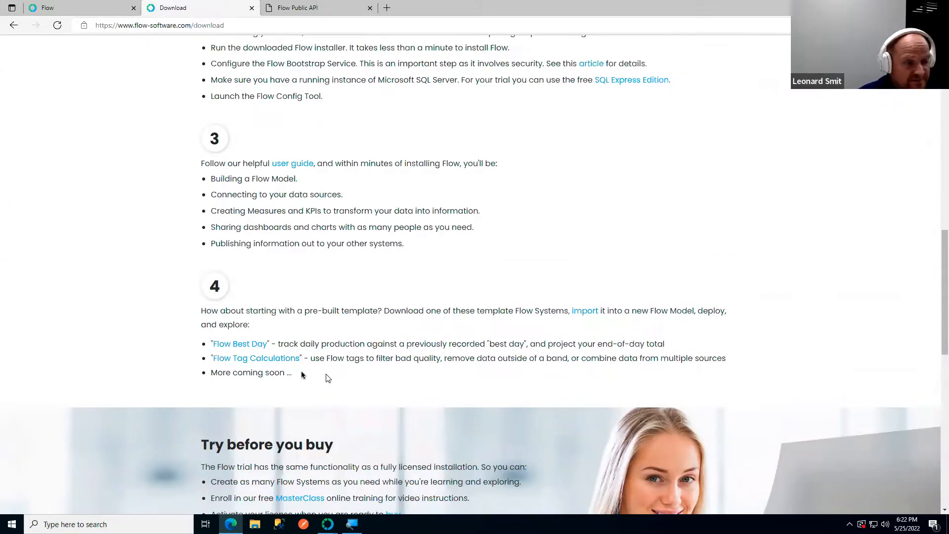
left_click(276, 360)
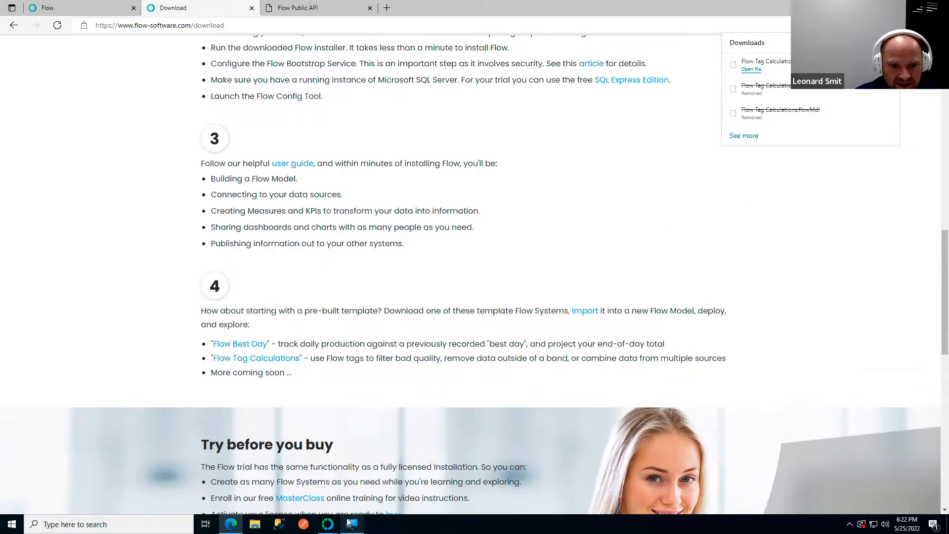
Switch to the FLOW window with the FlowTagTest model and import Flow Tag Calculations.flowMdl from Downloads as a full import
mouse_move(334, 530)
left_click(371, 485)
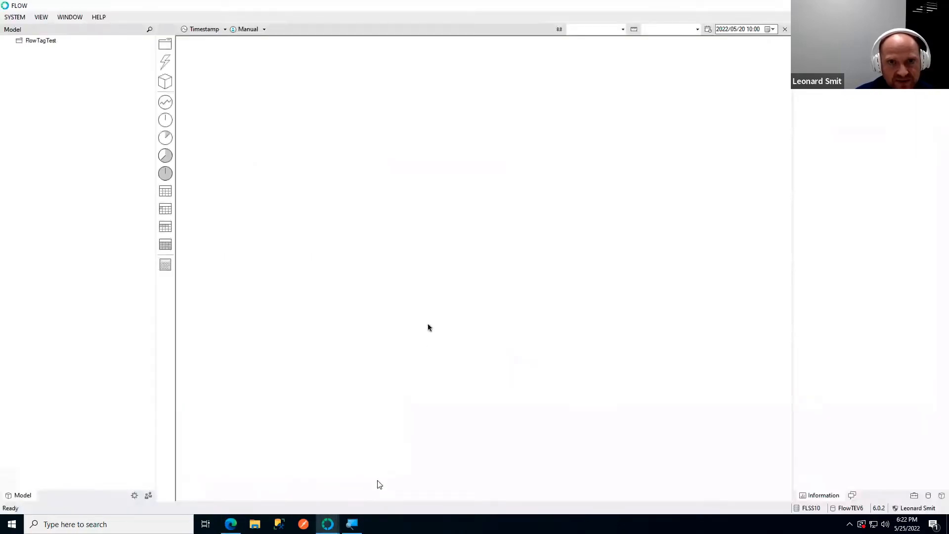
left_click(15, 18)
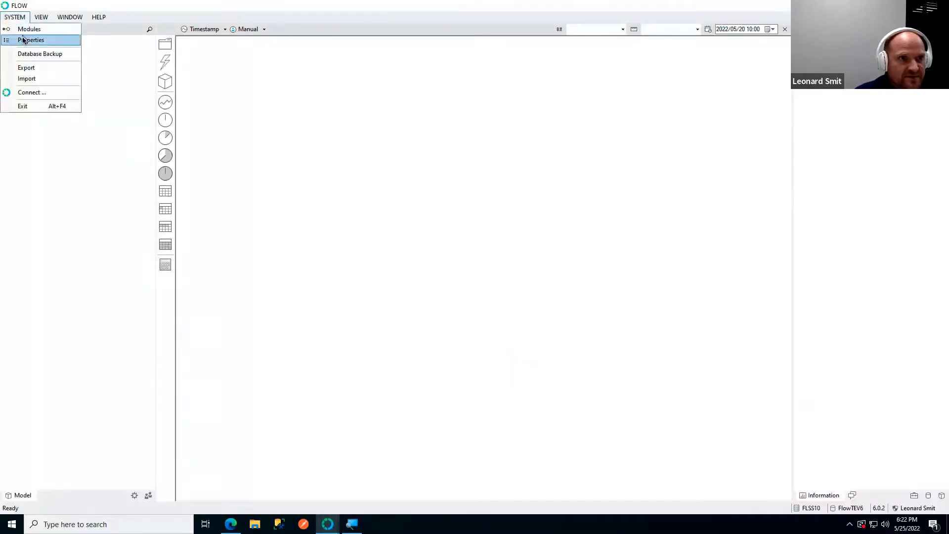
left_click(31, 79)
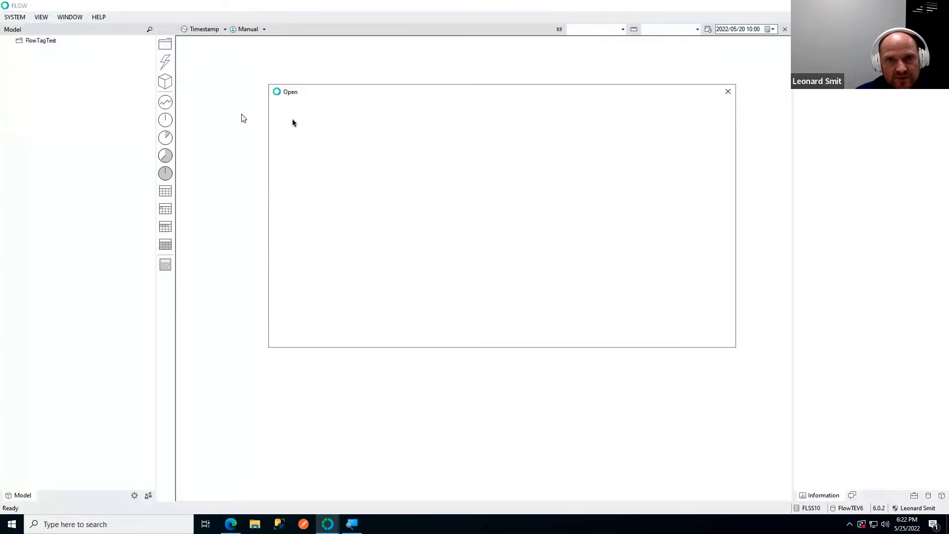
left_click(311, 192)
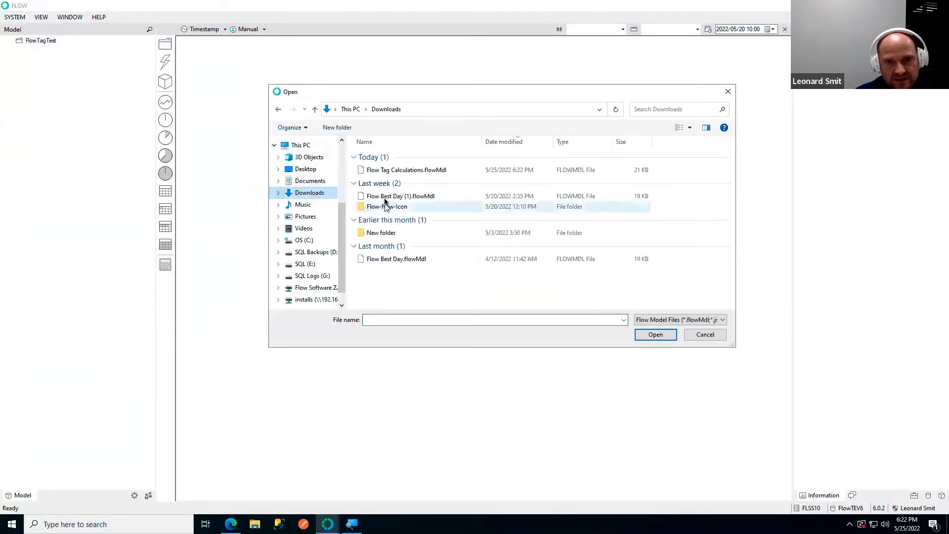
double_click(394, 177)
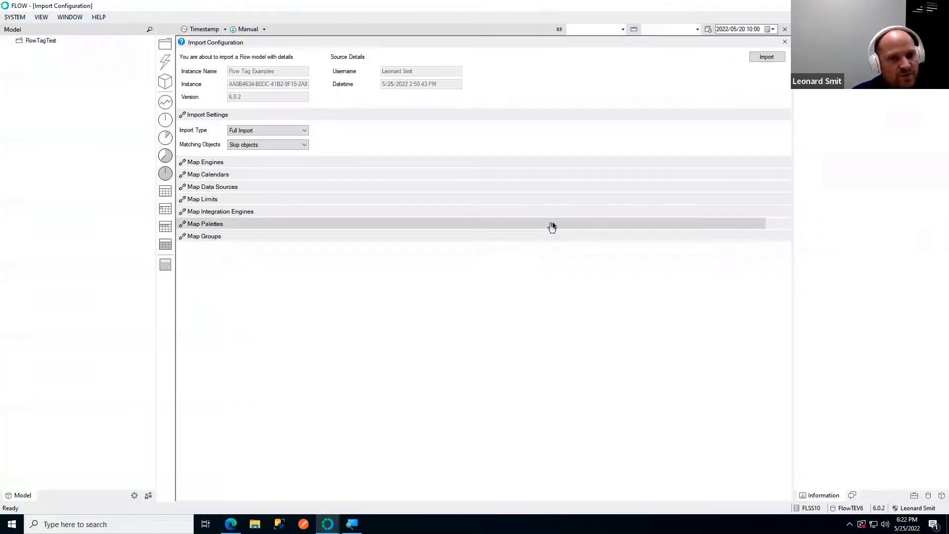
left_click(758, 57)
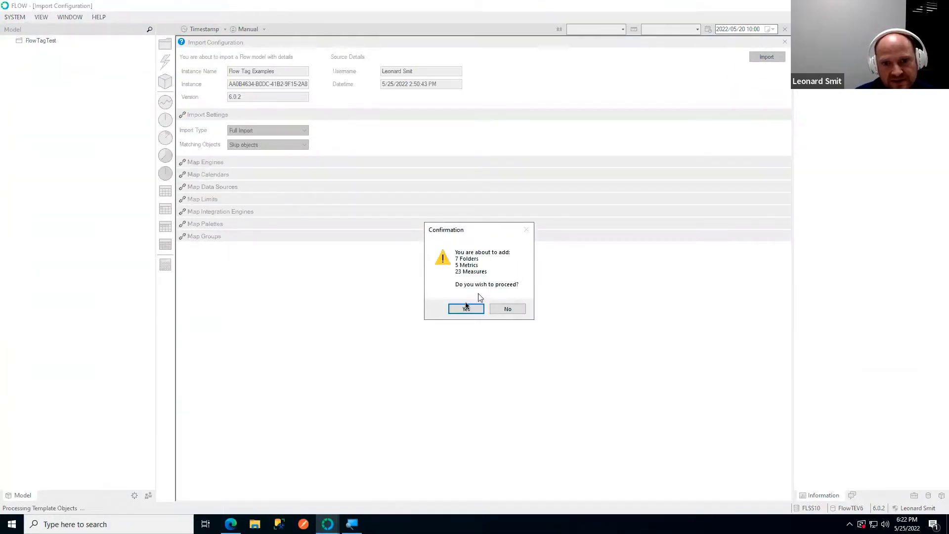
left_click(465, 308)
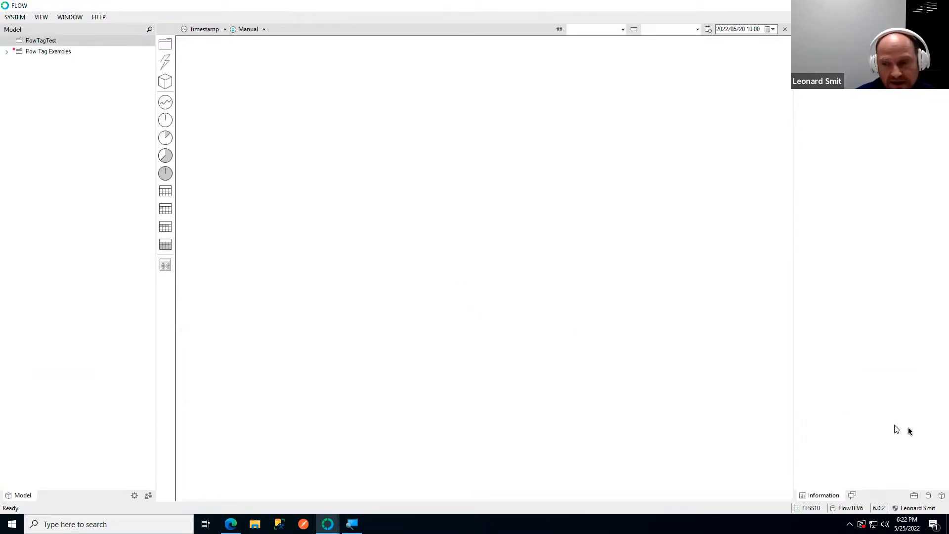
left_click(940, 498)
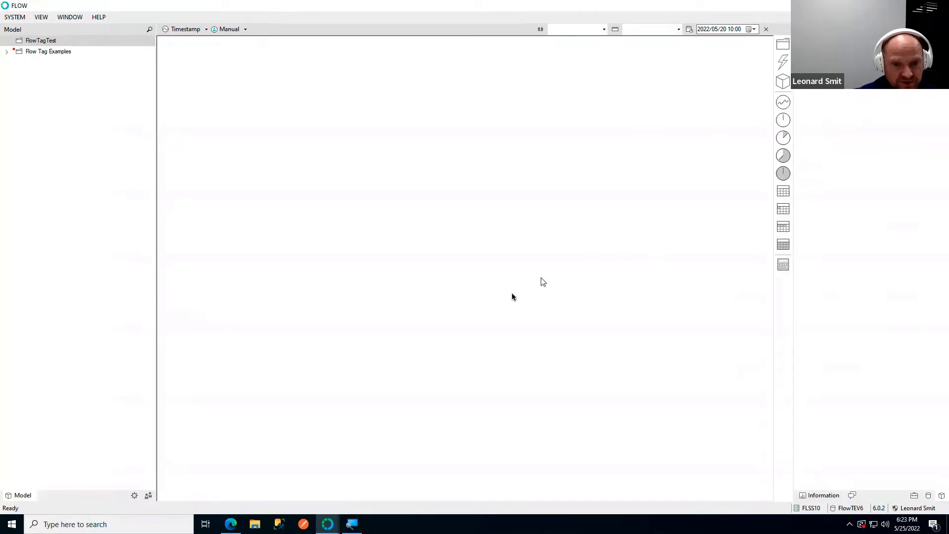
Return to the FLOW window with the power_usage_meter1 trend and close its data source preview
mouse_move(336, 529)
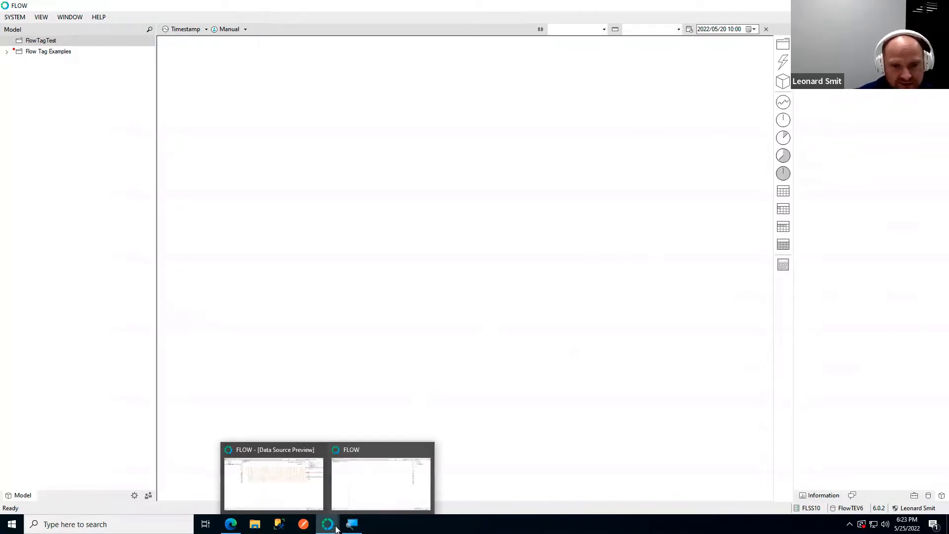
left_click(312, 488)
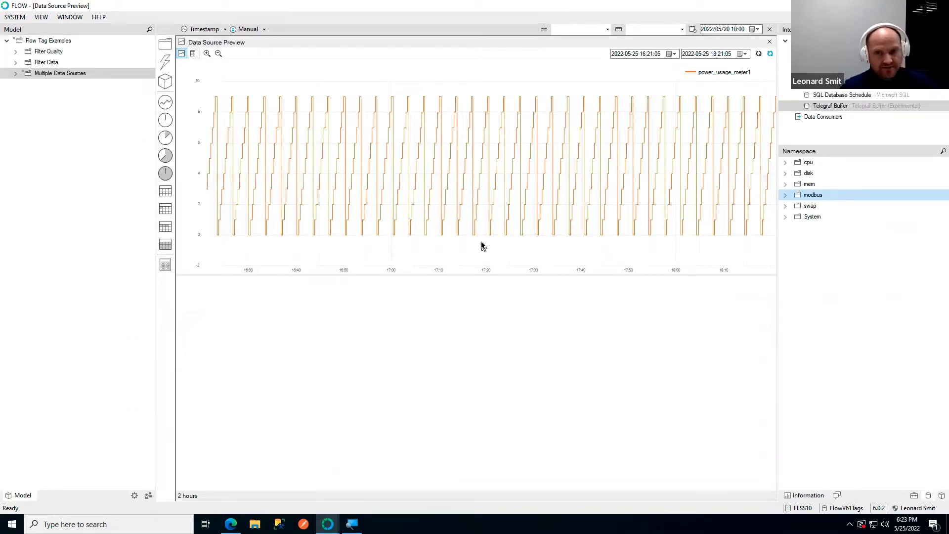
left_click(769, 42)
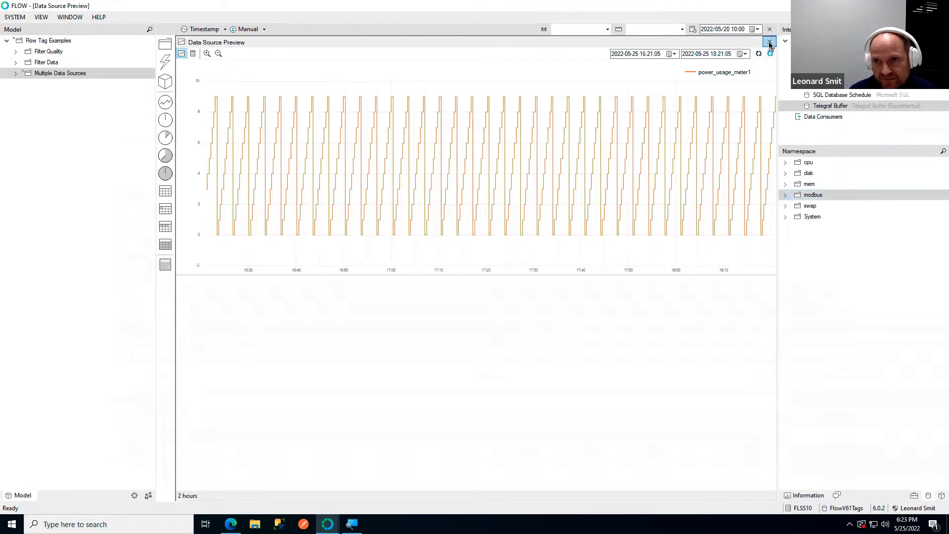
left_click(769, 42)
left_click(769, 43)
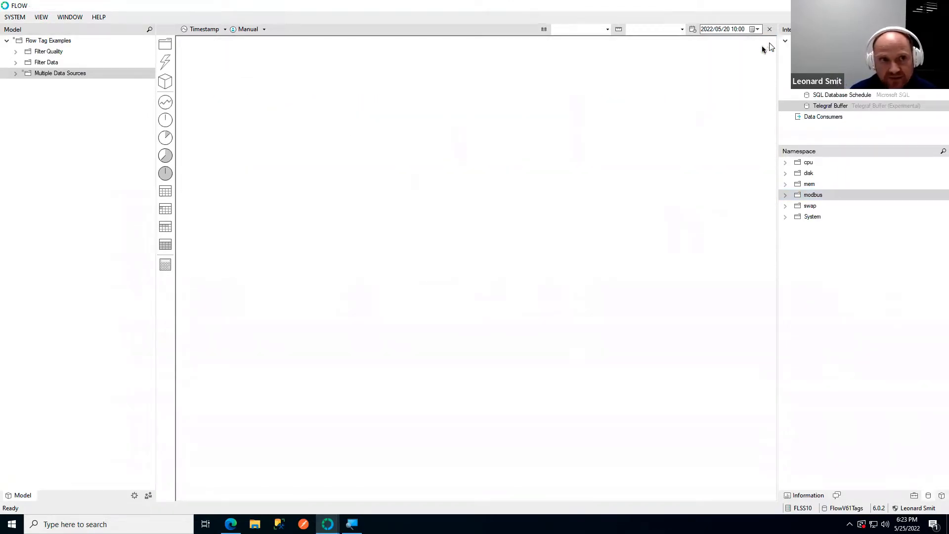
Expand Filter Quality down to Filter Bad OPC Quality, view the Source tag's data preview and close it
left_click(87, 74)
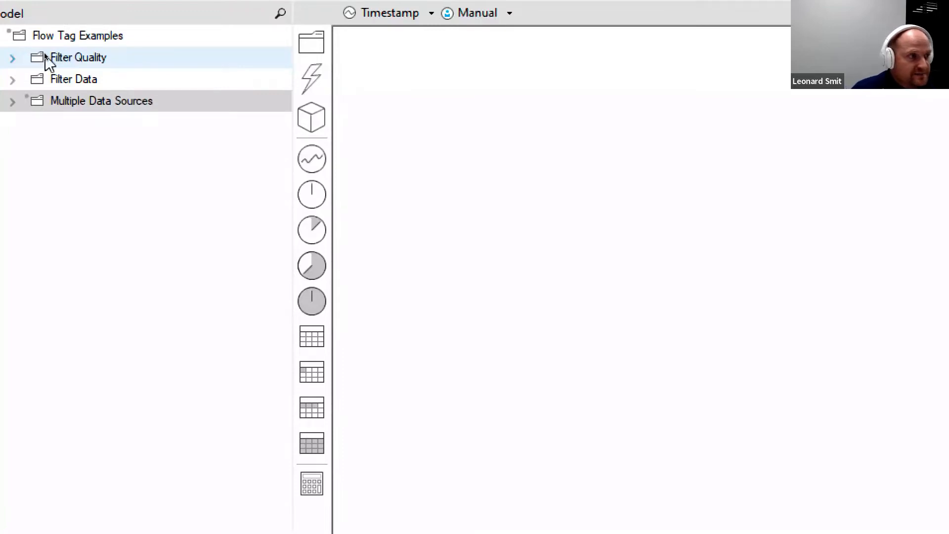
left_click(18, 60)
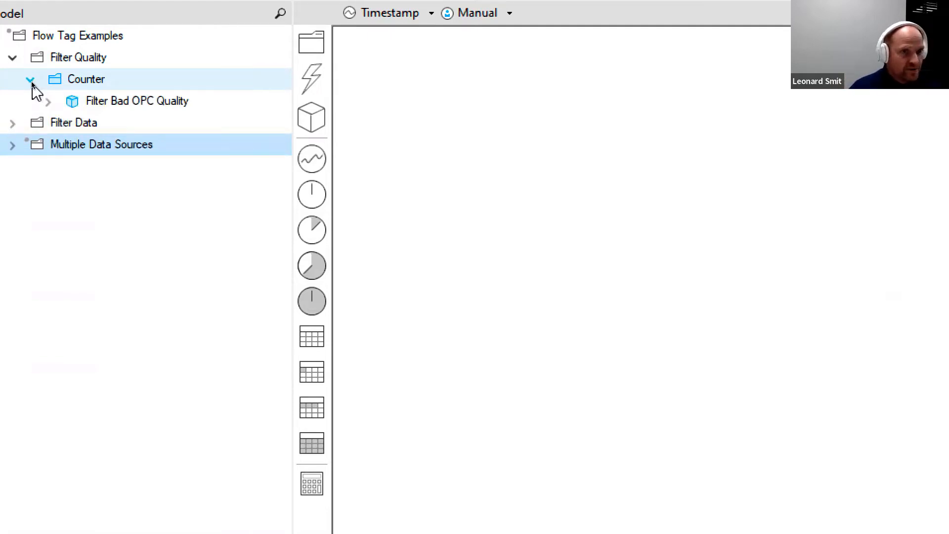
left_click(49, 102)
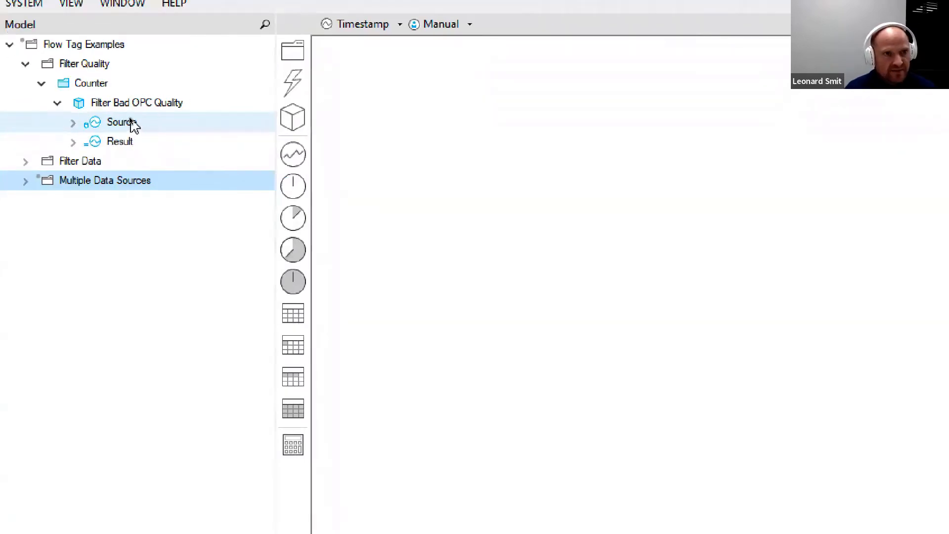
left_click(137, 128)
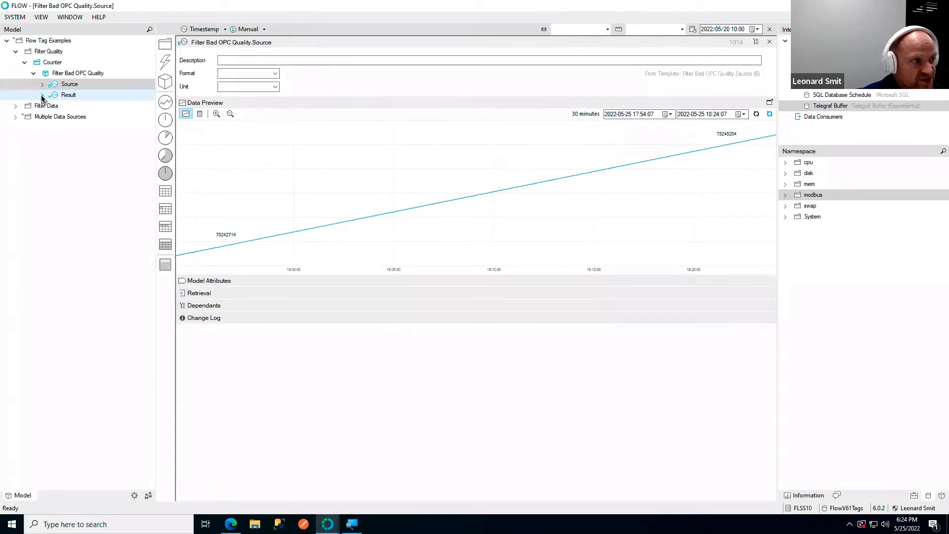
left_click(769, 42)
Open the Result tag of Filter Bad OPC Quality and examine its retrieval expression
left_click(67, 94)
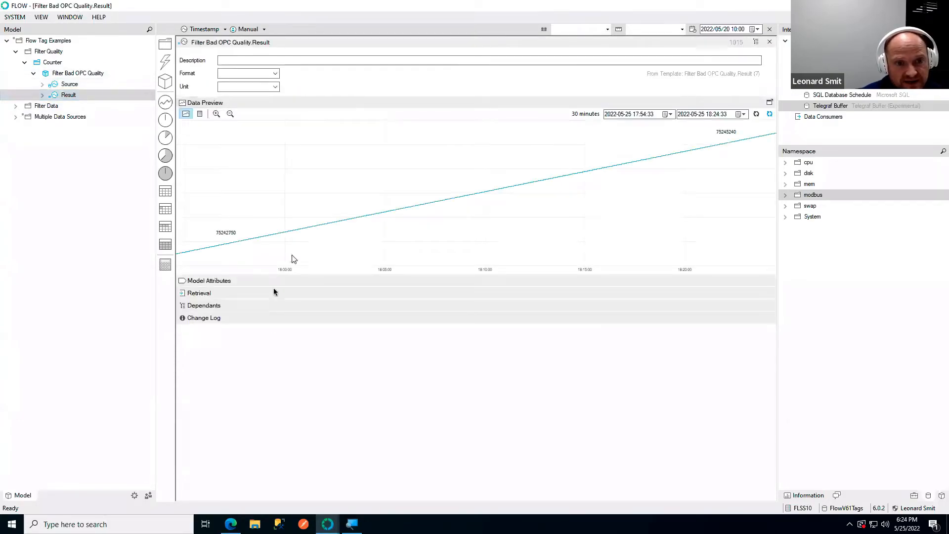
left_click(49, 99)
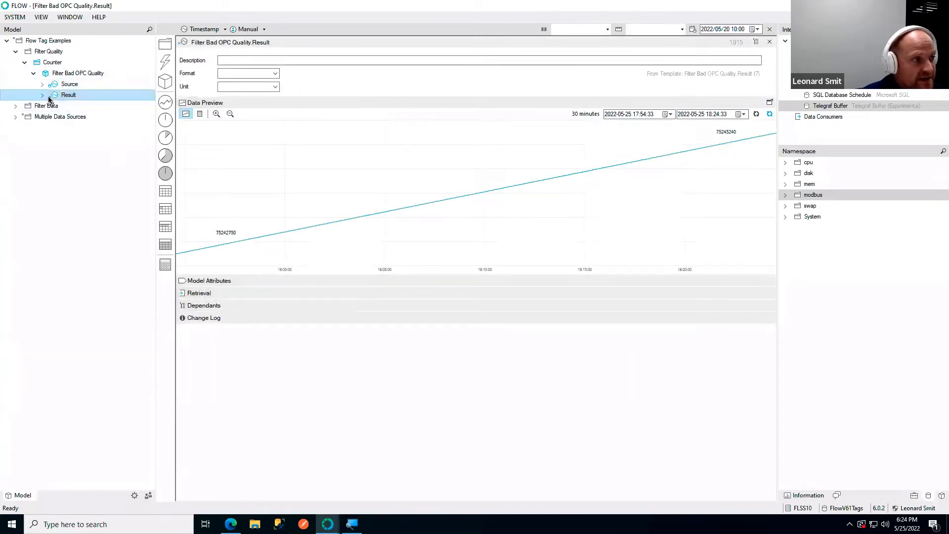
left_click_drag(49, 98, 165, 264)
left_click(203, 294)
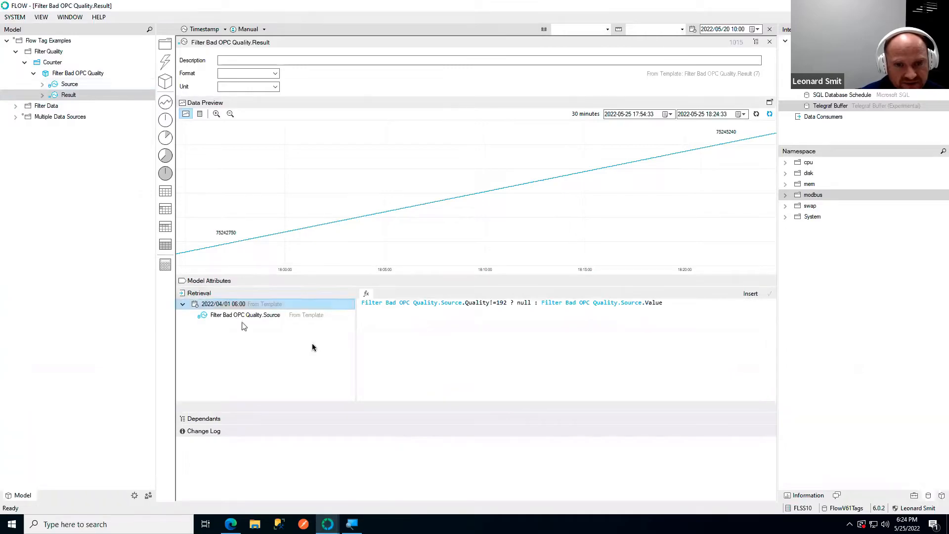
left_click(557, 338)
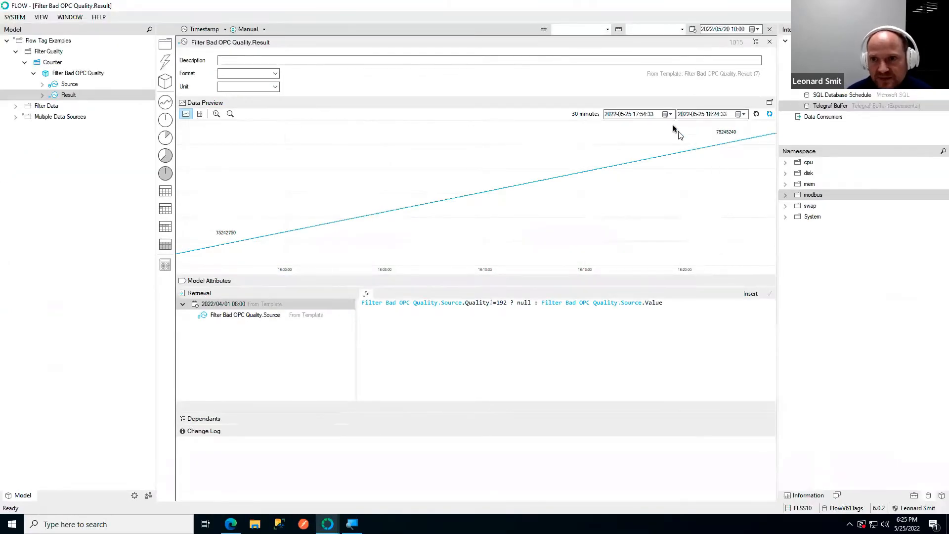
Set the Result tag's data preview to start on 2022-05-23 and refresh the trend
left_click(671, 116)
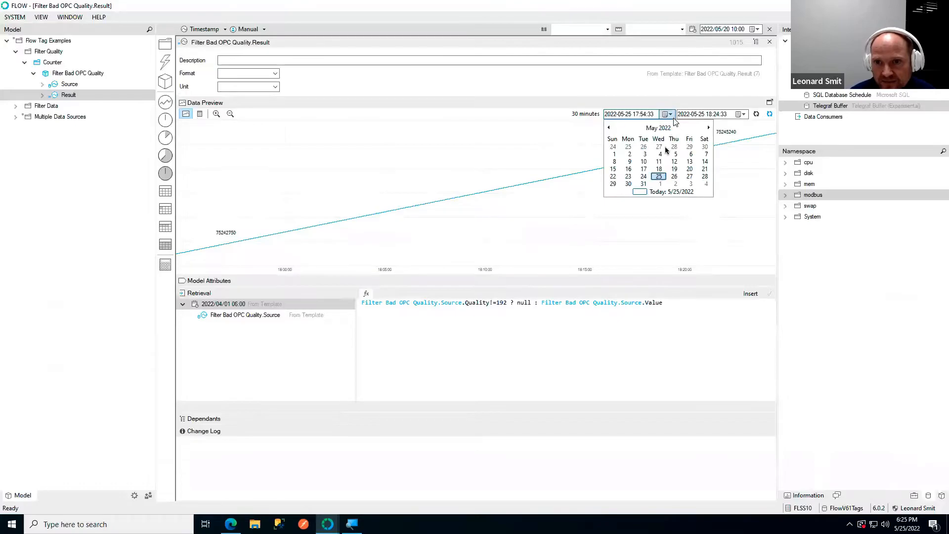
left_click(628, 177)
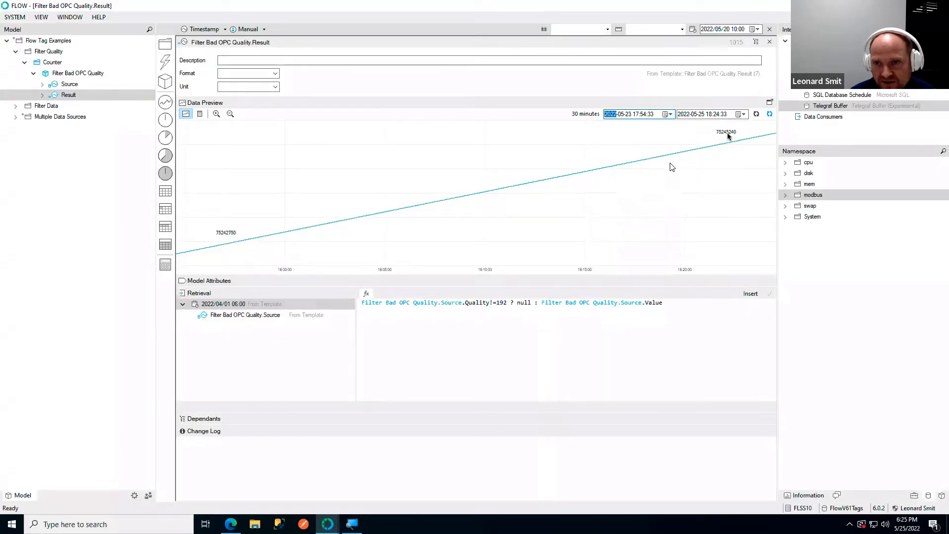
left_click(756, 115)
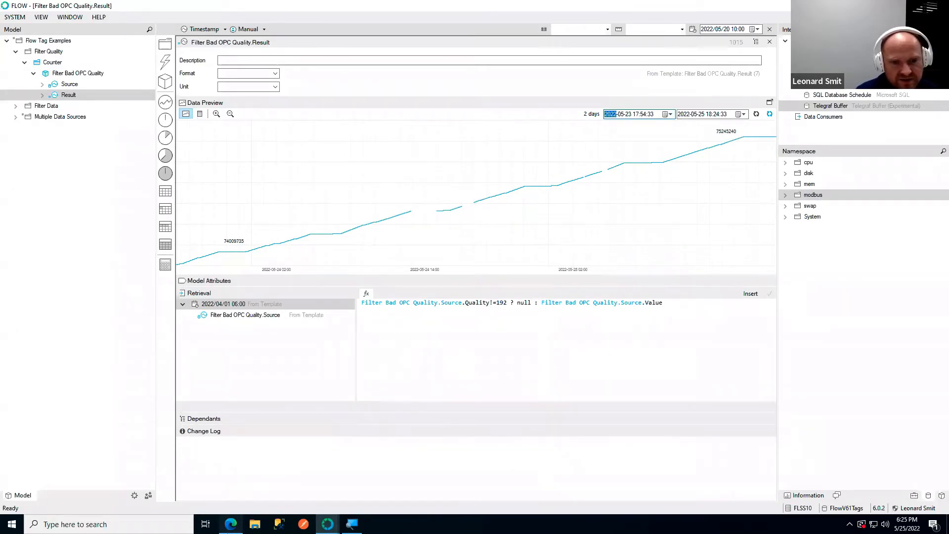
Switch to the Flow Tag Examples site in the browser and open the Filter Quality dashboard under Examples
mouse_move(231, 524)
left_click(232, 496)
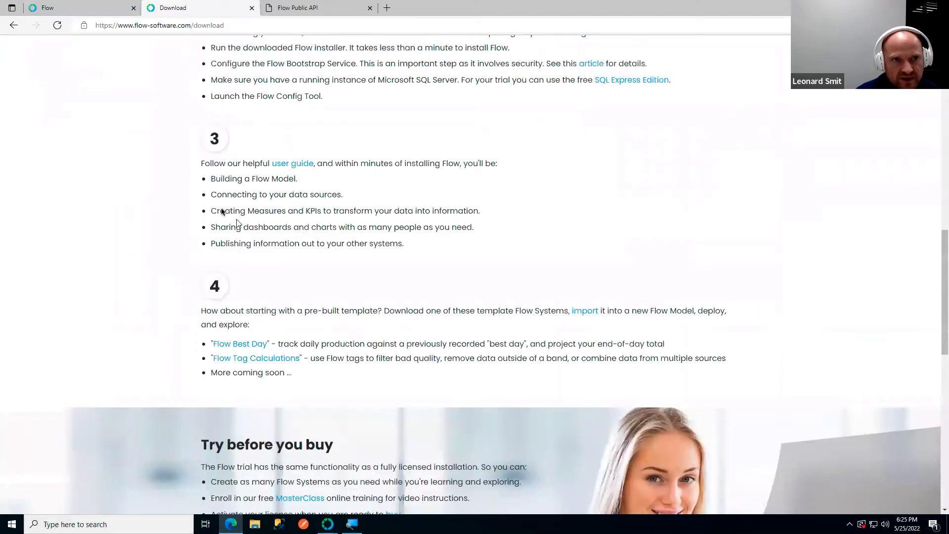
left_click(94, 10)
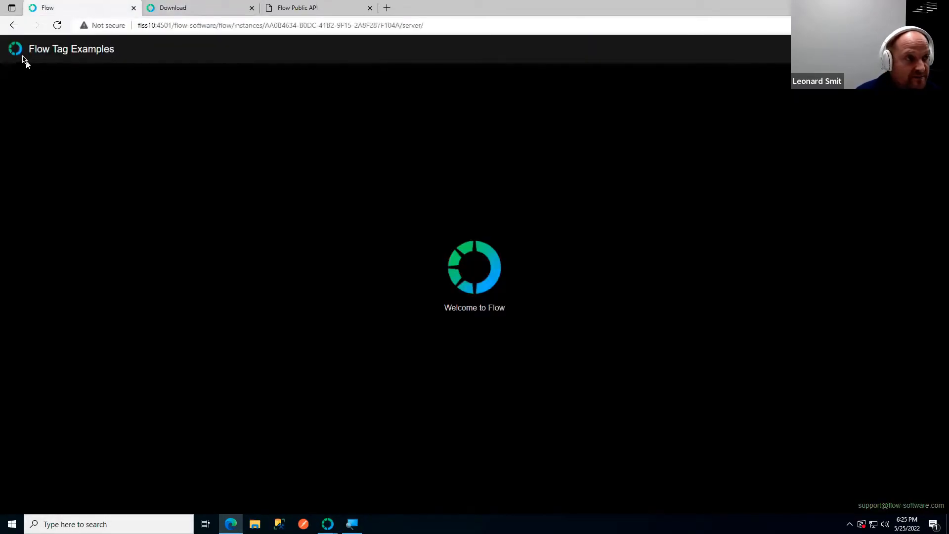
left_click(8, 94)
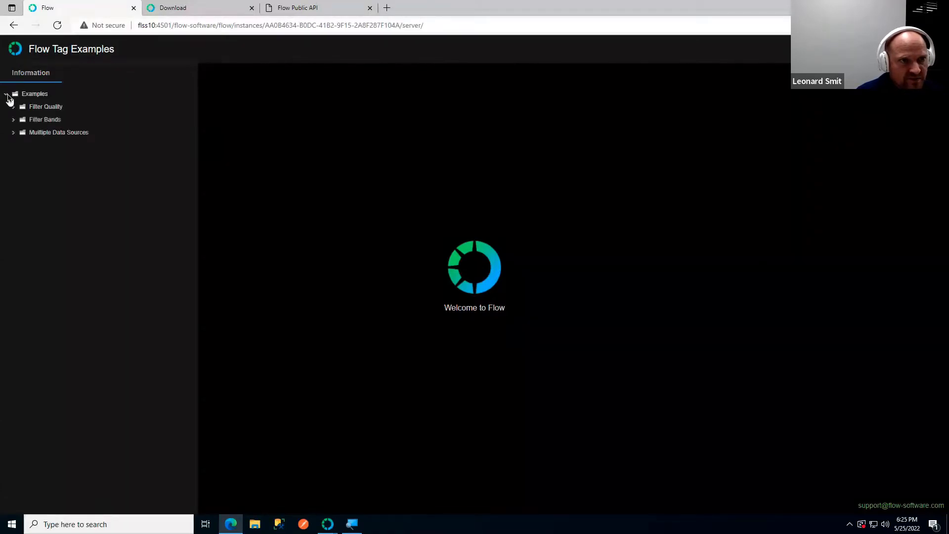
left_click(13, 106)
left_click(49, 133)
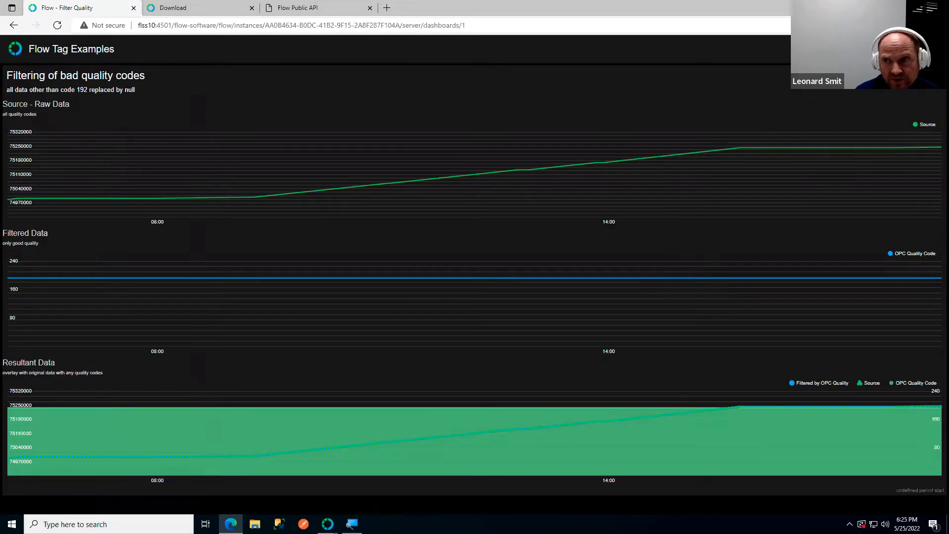
Set the Filter Quality dashboard's date to 24 May 2022 and apply it
left_click(934, 49)
left_click(884, 89)
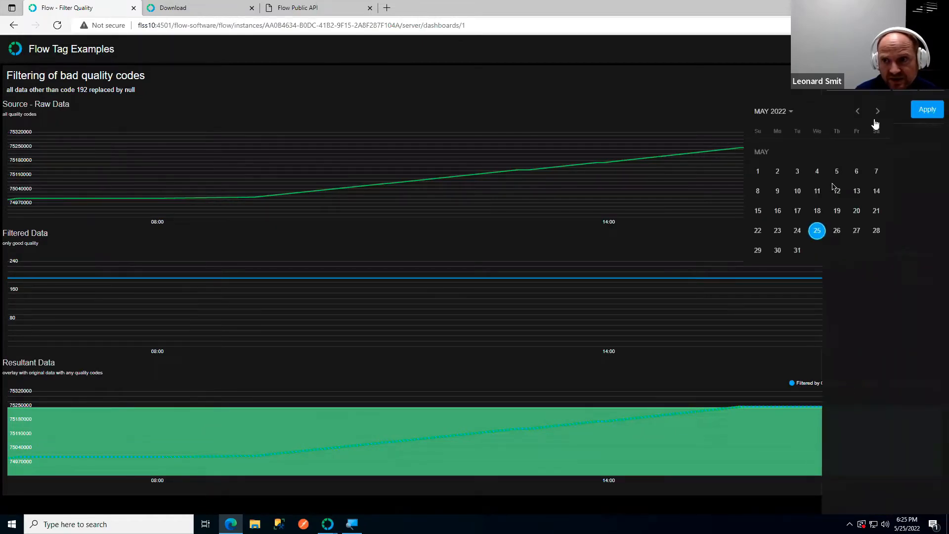
left_click(798, 233)
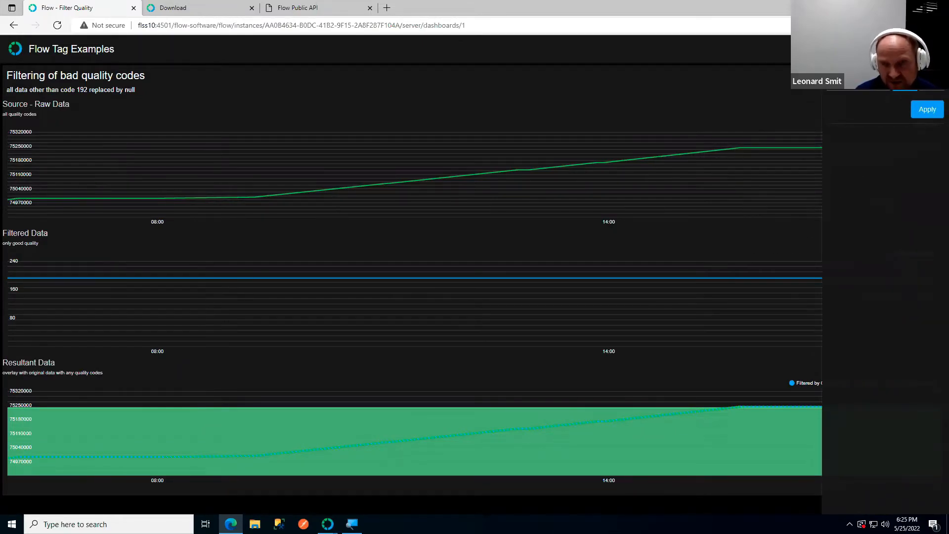
left_click(929, 113)
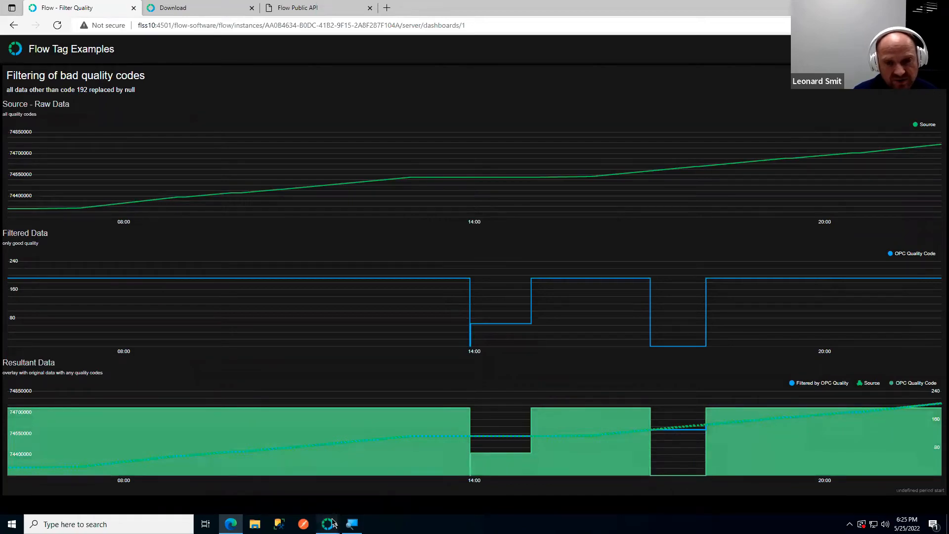
Return to the FLOW window with the Flow Tag Examples model and close the Filter Bad OPC Quality Result tag
mouse_move(333, 524)
left_click(298, 489)
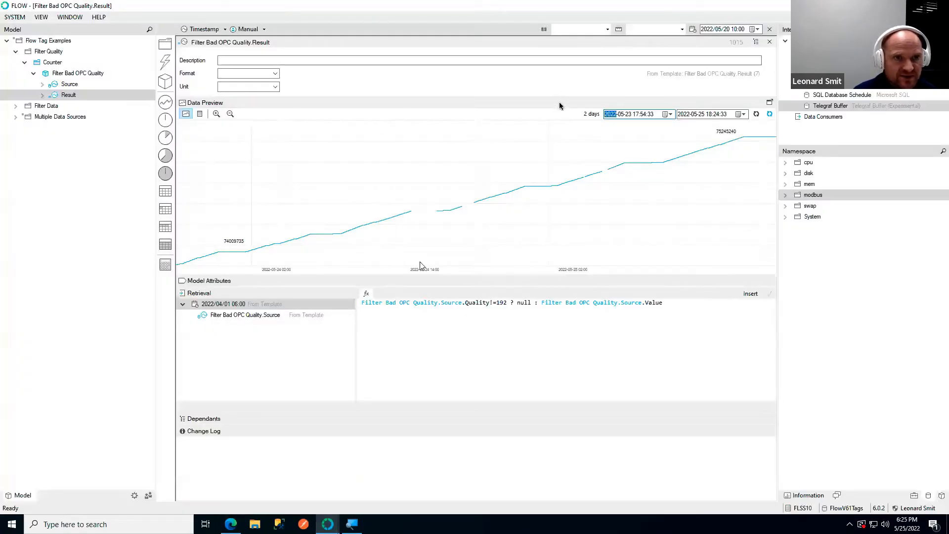
left_click(768, 42)
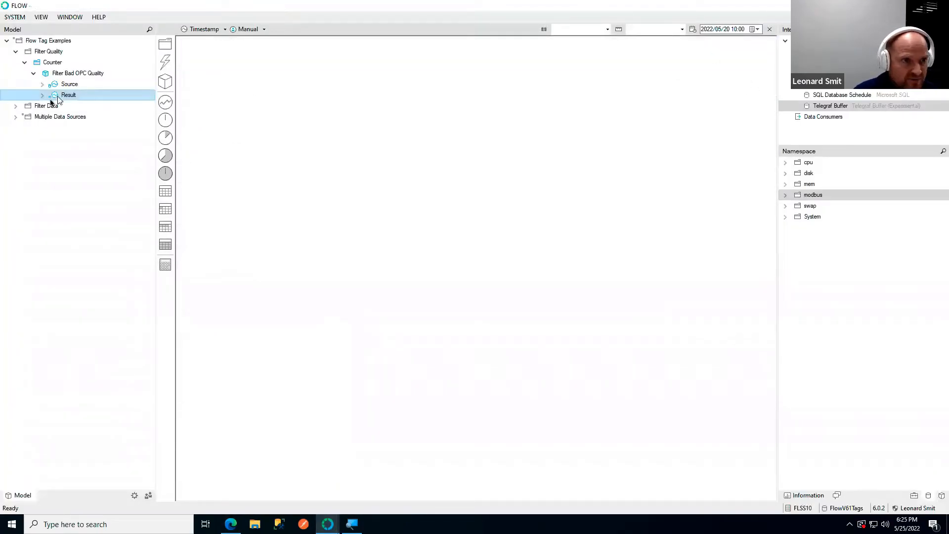
Expand Filter Data down to Upper and Lower Value Bands and view its Source tag's data preview
left_click(16, 106)
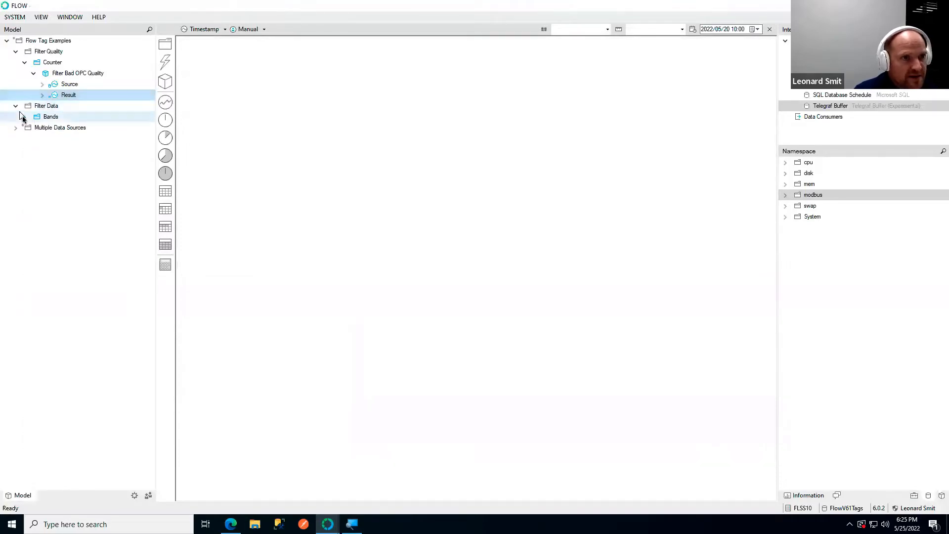
left_click(24, 117)
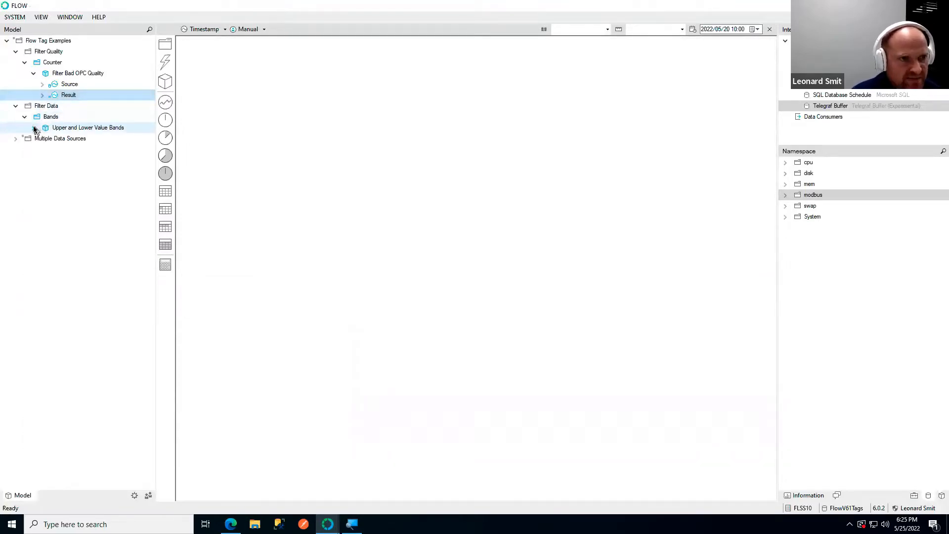
left_click(33, 127)
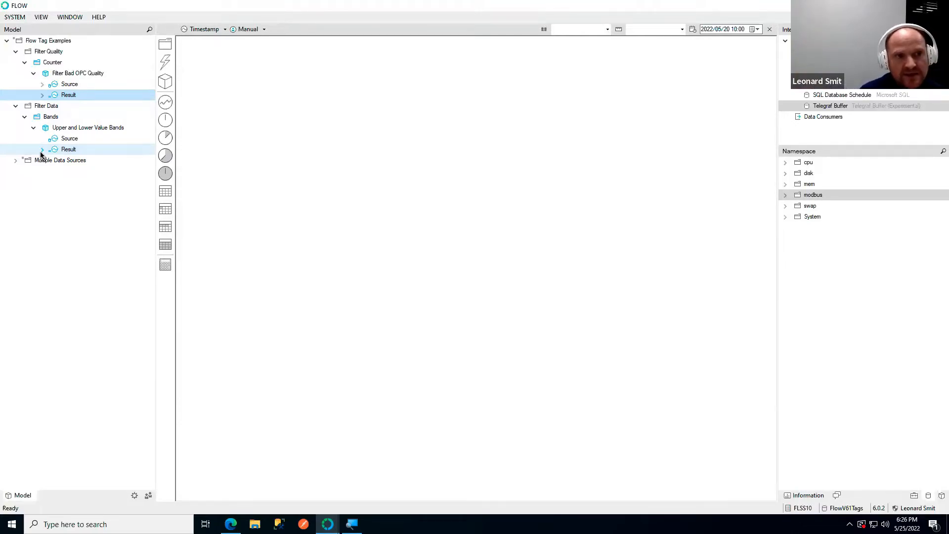
double_click(70, 140)
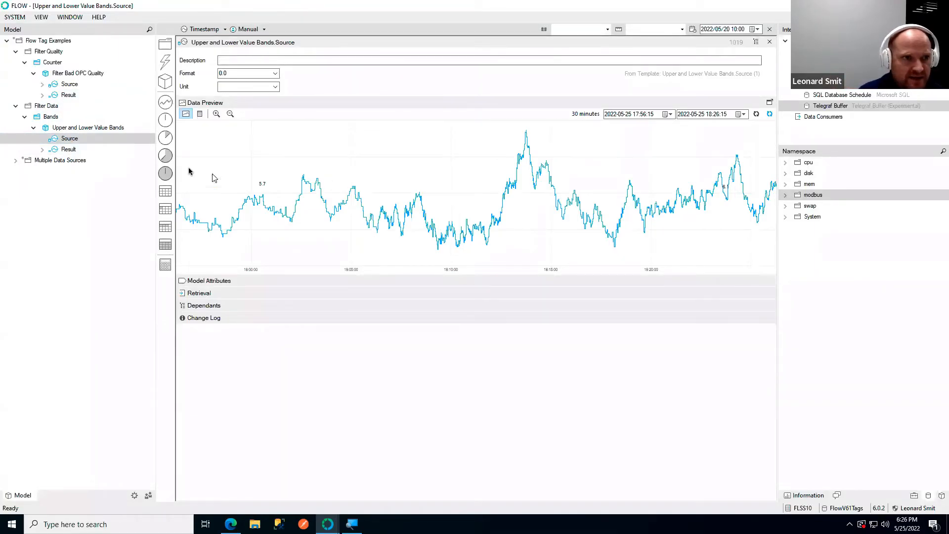
Open the Result tag of Upper and Lower Value Bands and examine its retrieval expression and model attributes
left_click(67, 150)
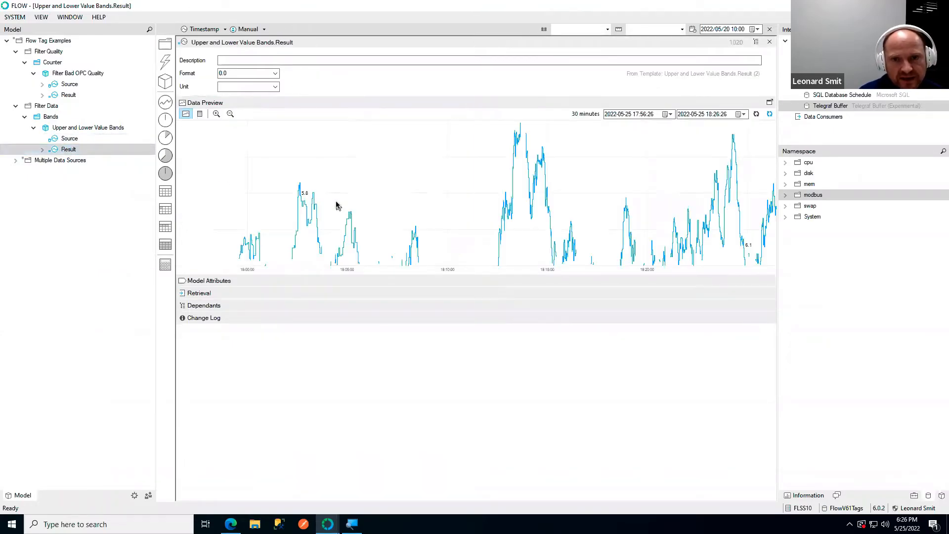
left_click(211, 295)
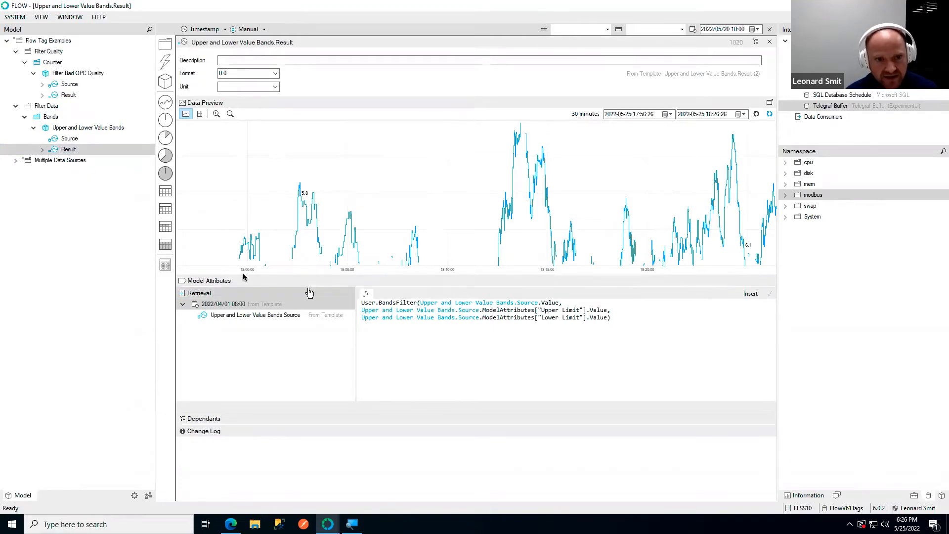
key("super")
left_click(361, 285)
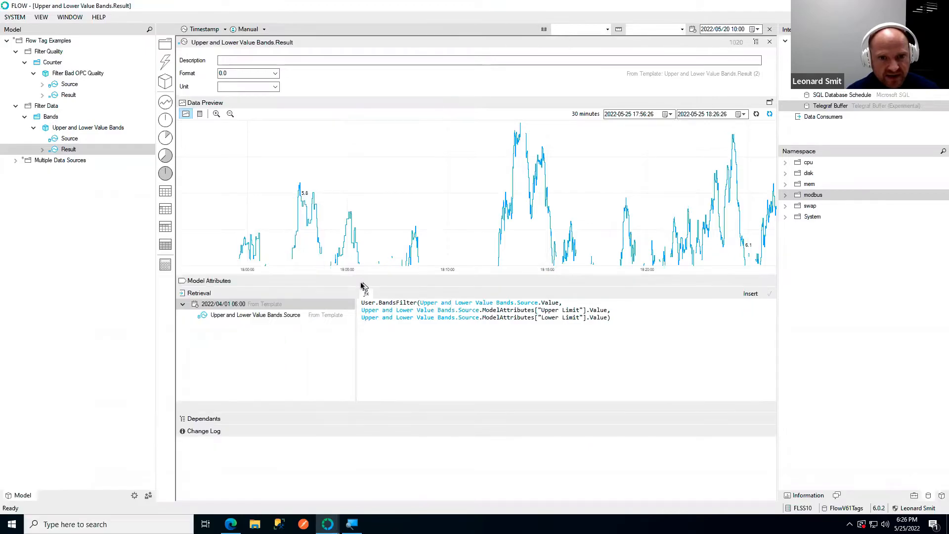
left_click(231, 284)
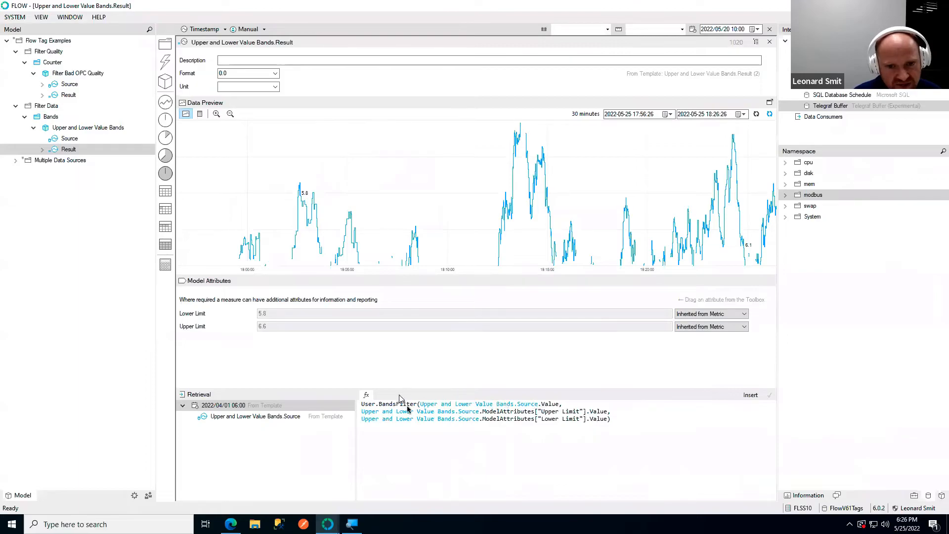
Open the user-defined function BandsFilter, examine its definition and close it
left_click(914, 494)
left_click(787, 118)
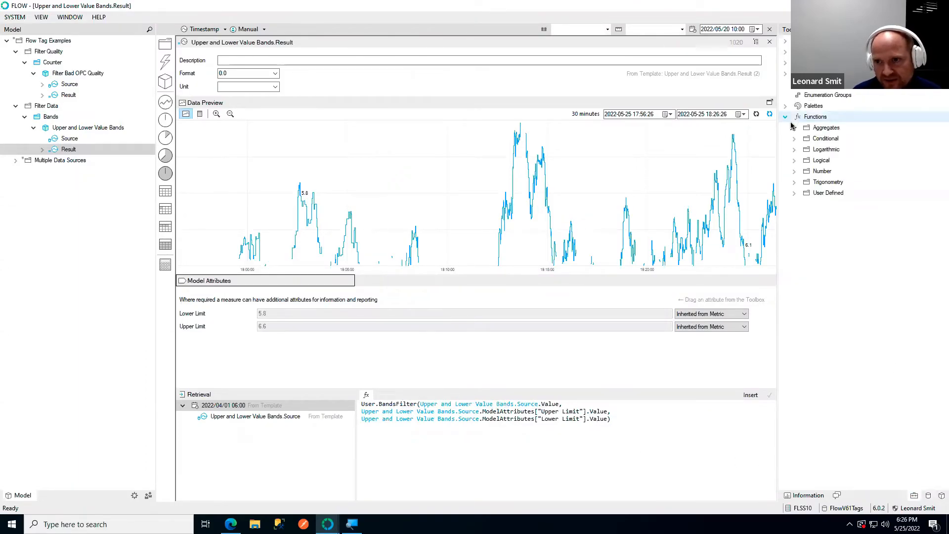
left_click(795, 194)
double_click(835, 204)
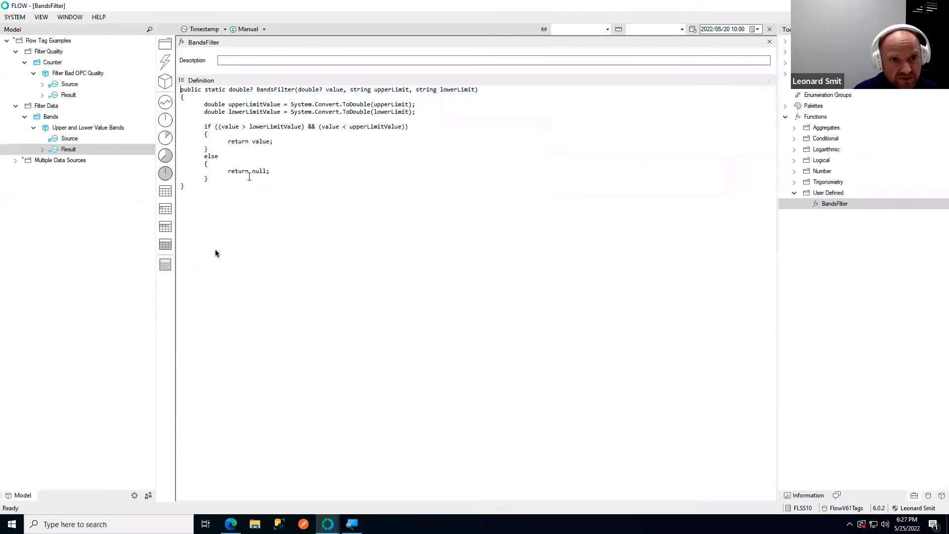
left_click(769, 41)
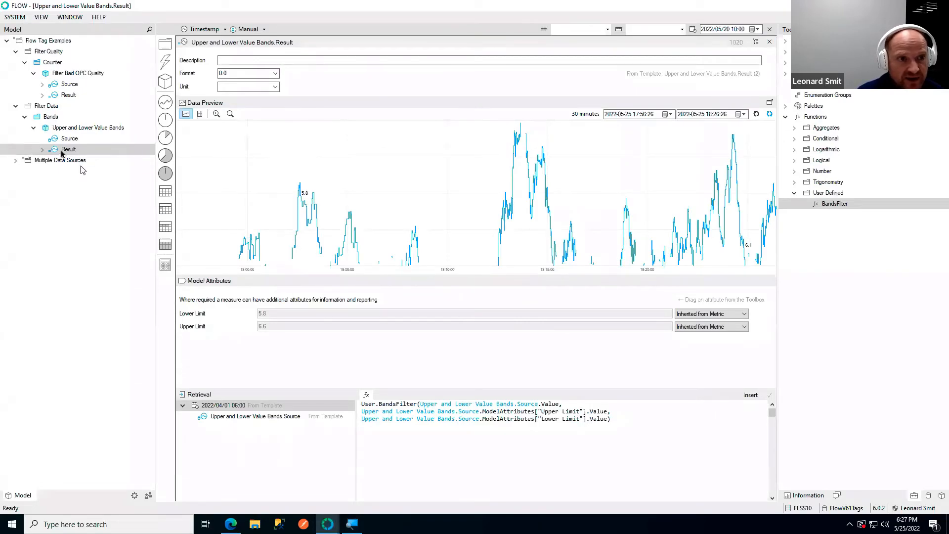
Expand the bands Result tag's measures, then view the Filter Bands dashboard in the browser
left_click(42, 149)
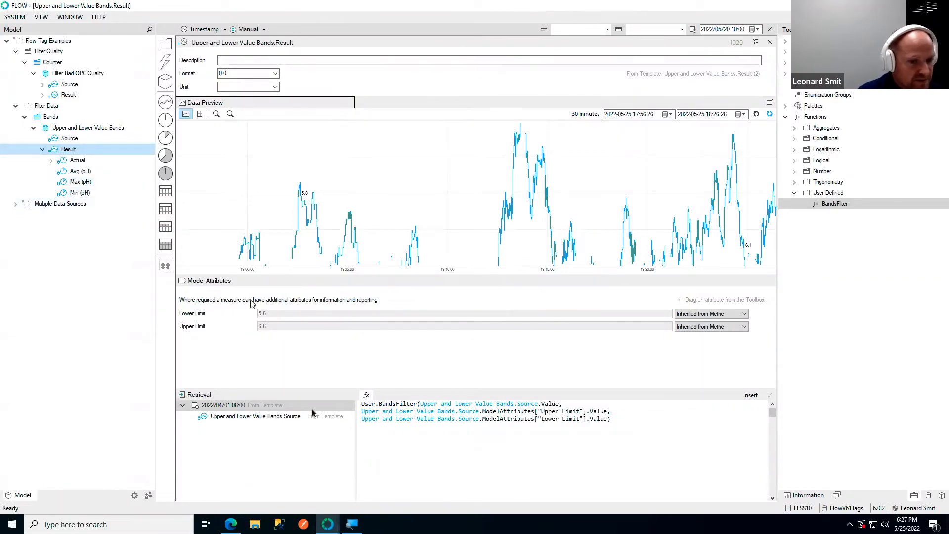
left_click(231, 525)
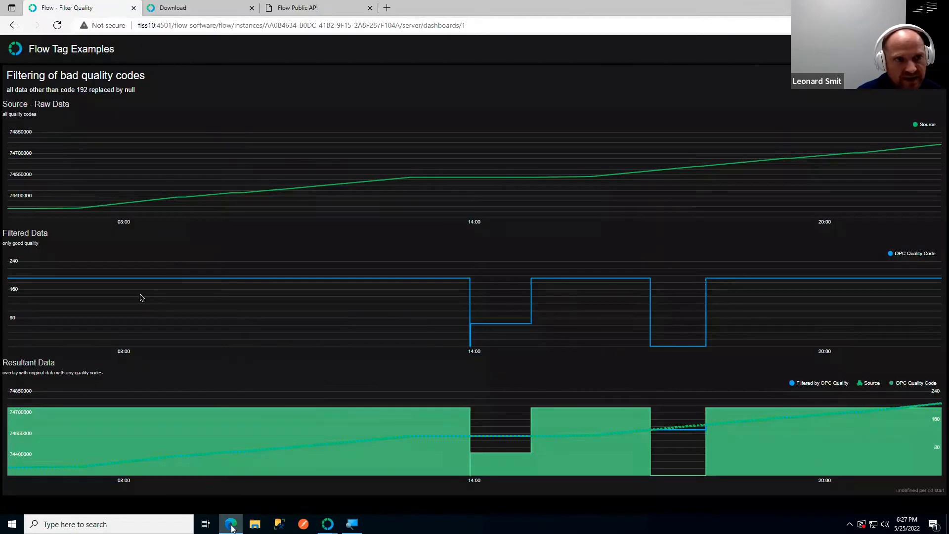
left_click(16, 57)
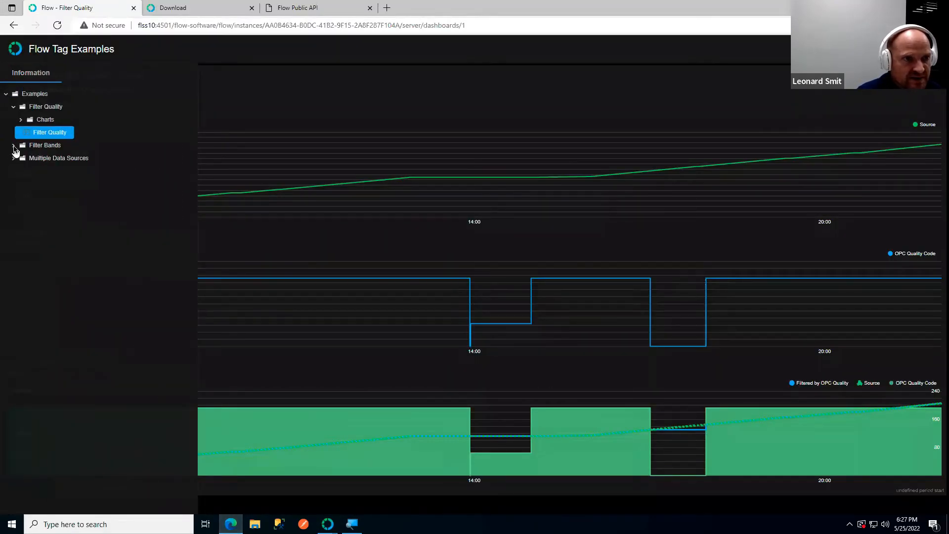
left_click(45, 172)
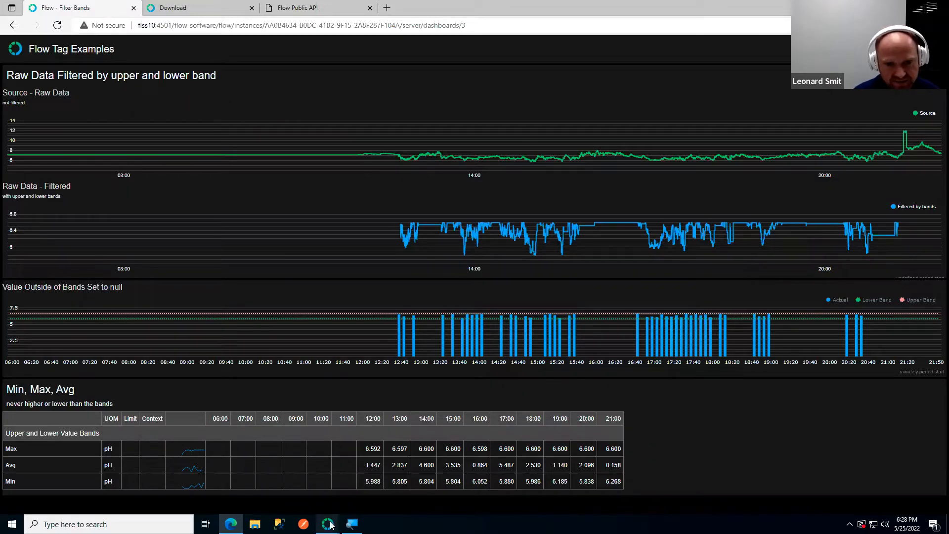
Return to the FLOW window with the Flow Tag Examples model and close the Upper and Lower Value Bands Result tag
mouse_move(330, 525)
left_click(307, 495)
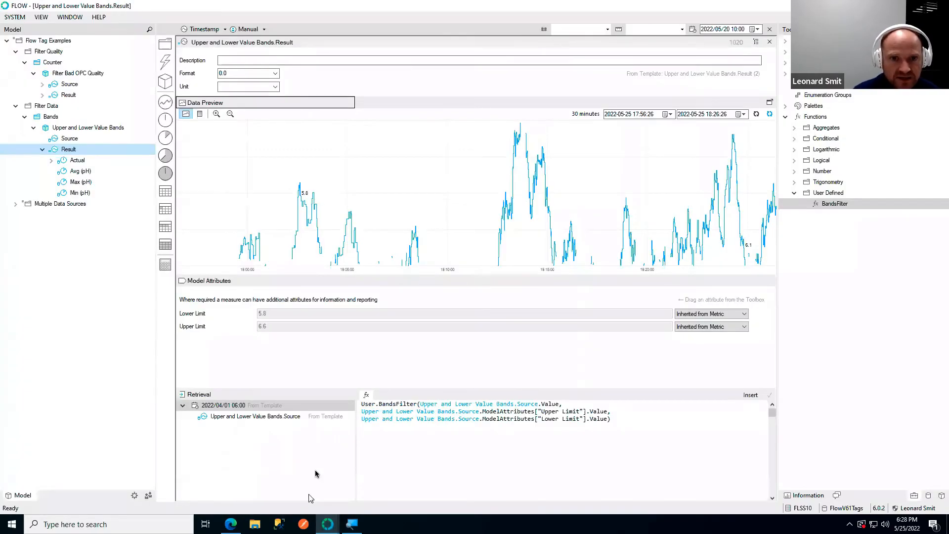
left_click(769, 42)
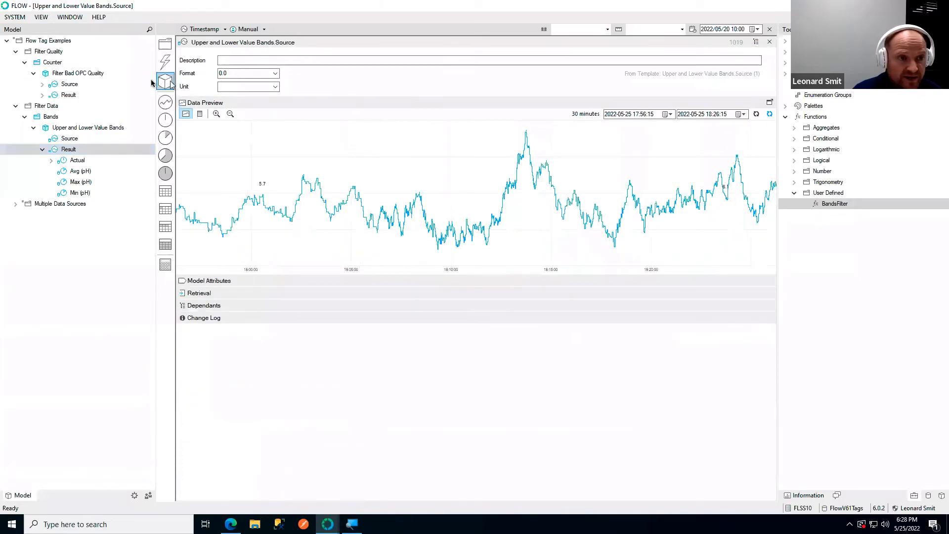
Collapse Filter Data, expand Multiple Data Sources and bring the list of data sources into view
left_click(15, 106)
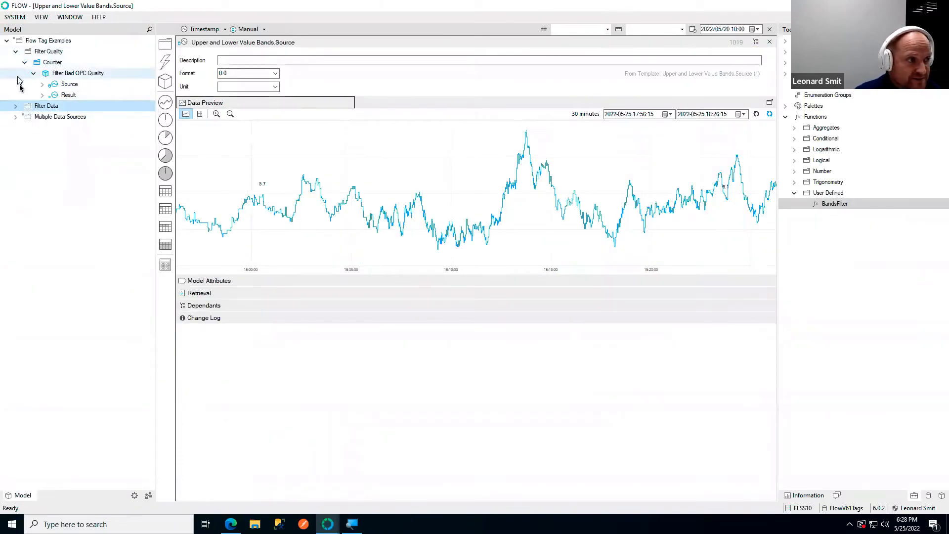
left_click(15, 117)
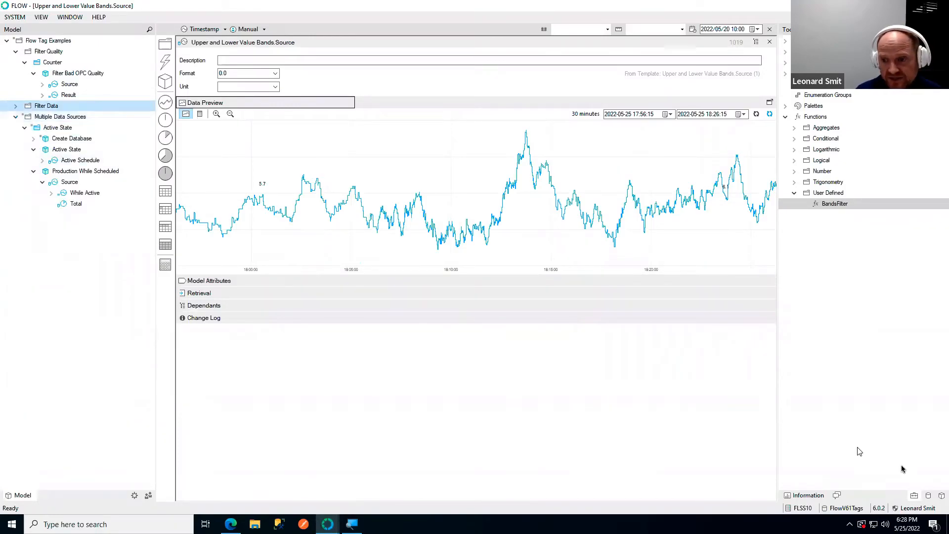
left_click(928, 495)
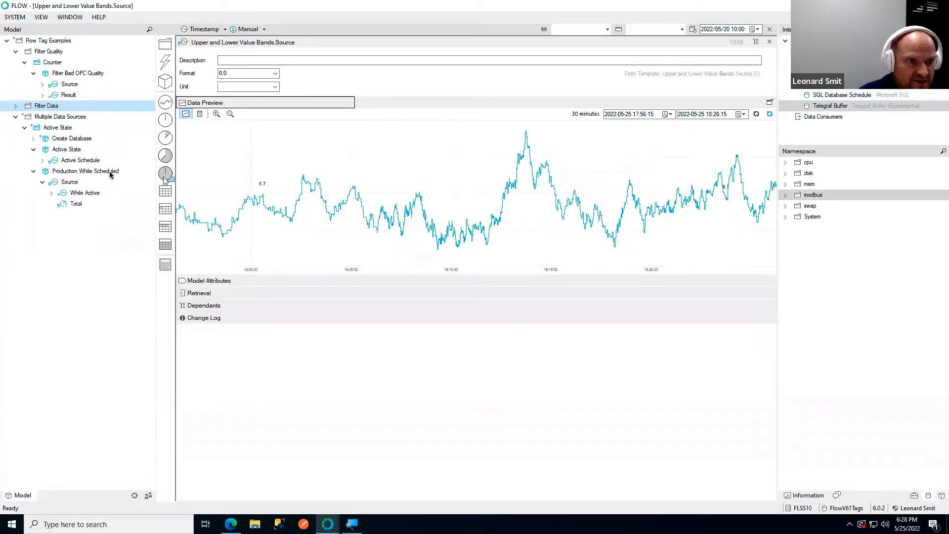
Open the Active Schedule tag under Active State and refresh its data preview with a start date of 2022-05-24
left_click(70, 161)
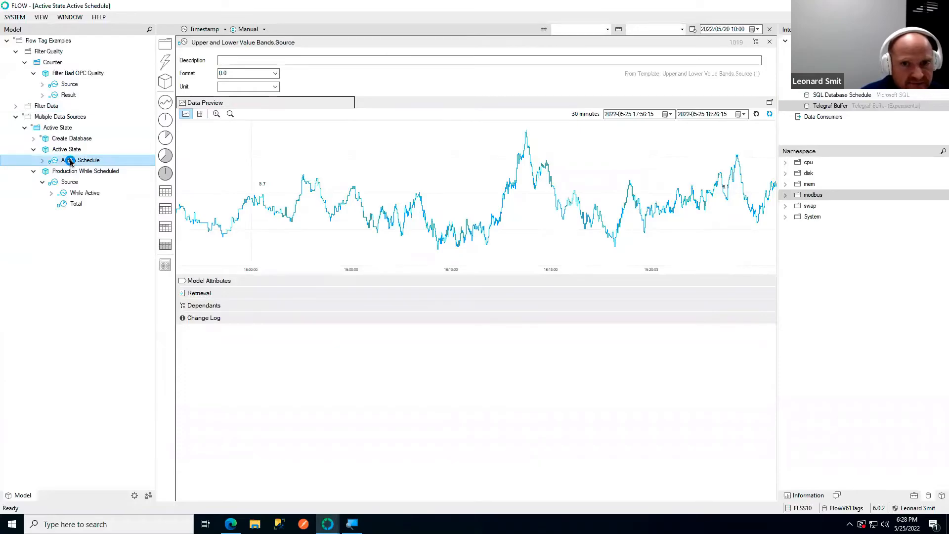
left_click(671, 116)
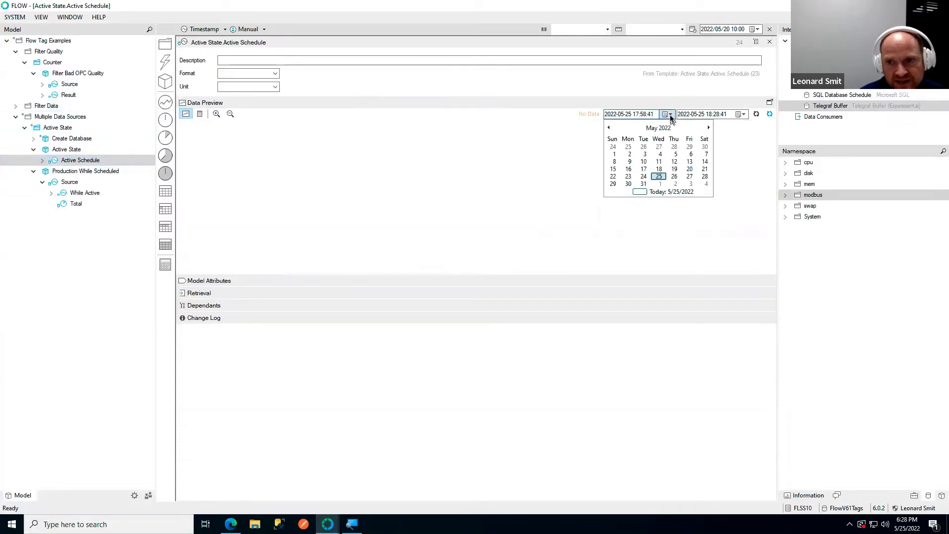
left_click(643, 177)
left_click(755, 115)
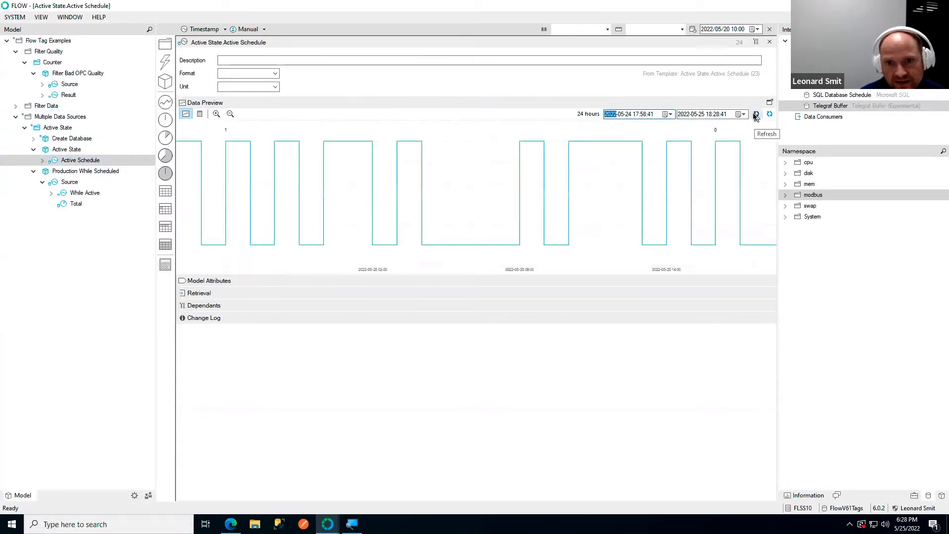
Expand the Active Schedule tag's retrieval query, then open the Source tag under Production While Scheduled
left_click(205, 293)
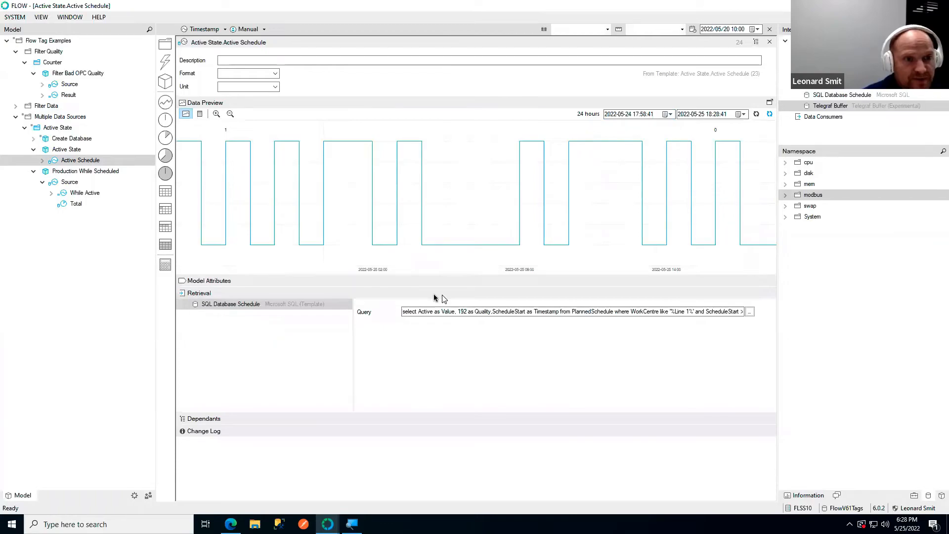
left_click(66, 184)
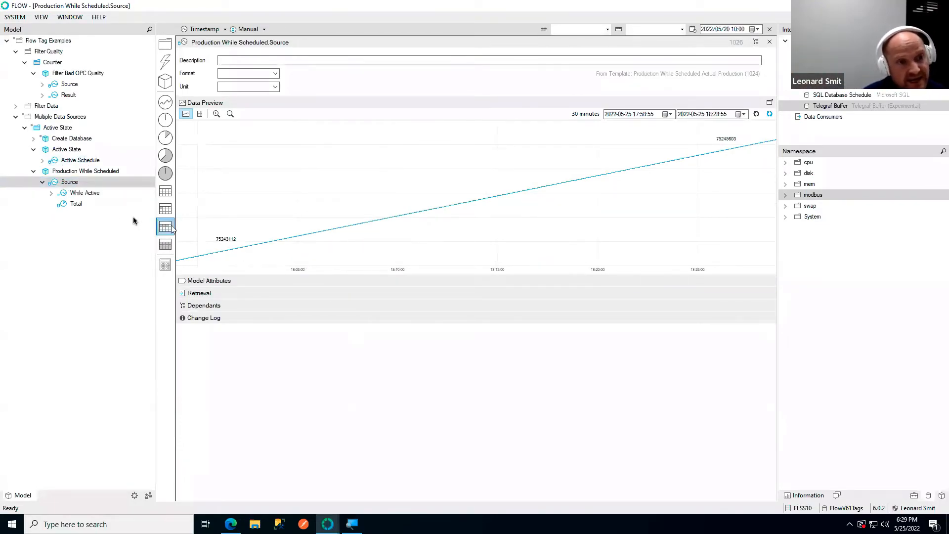
Open the While Active tag under Source and refresh its data preview with a start date of 2022-05-24
left_click(78, 194)
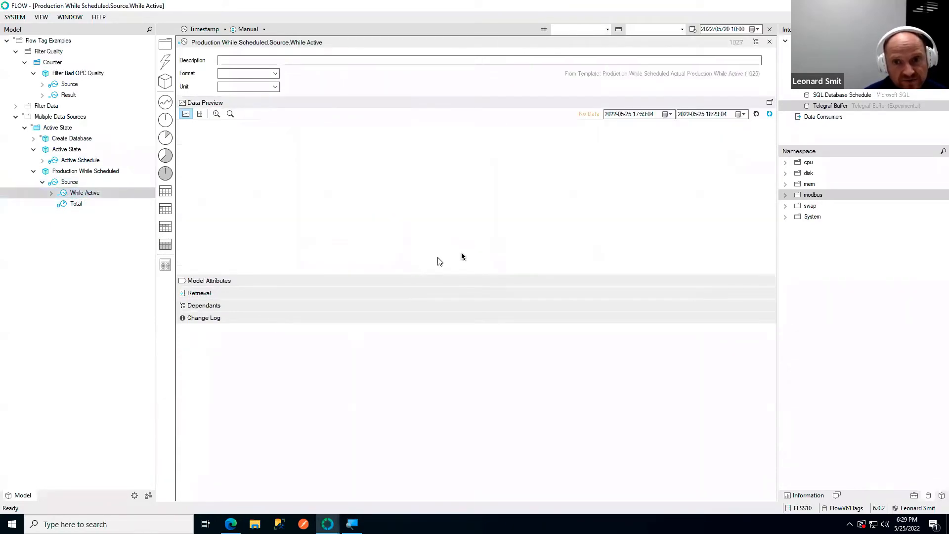
left_click(666, 114)
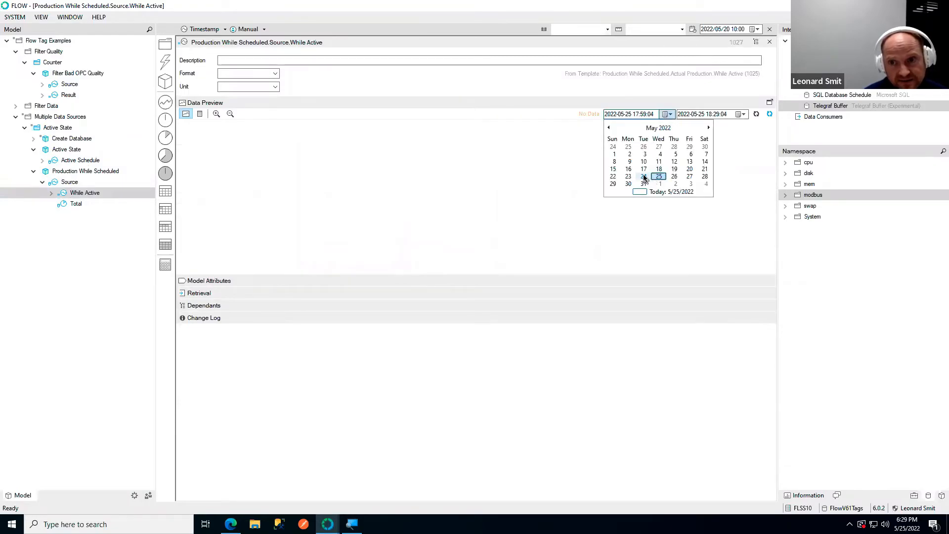
left_click(643, 180)
left_click(755, 116)
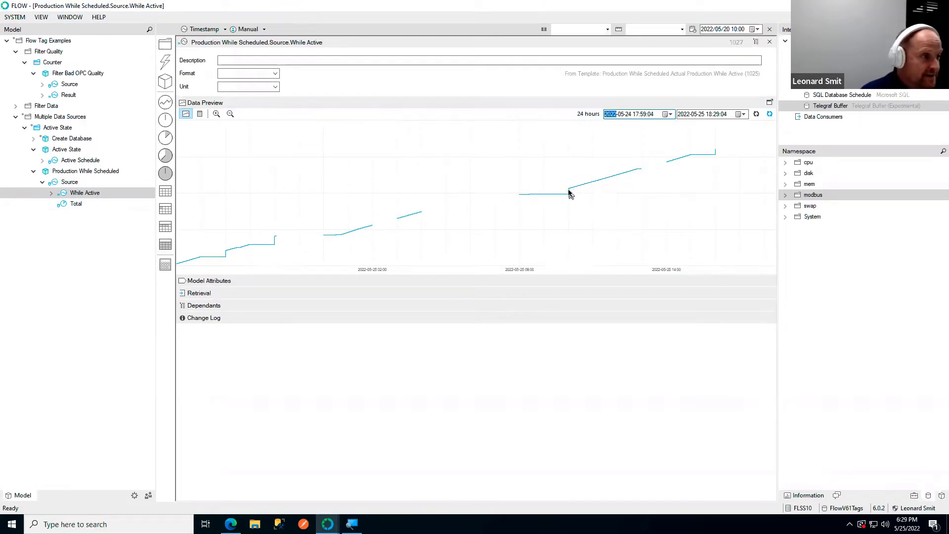
mouse_move(569, 194)
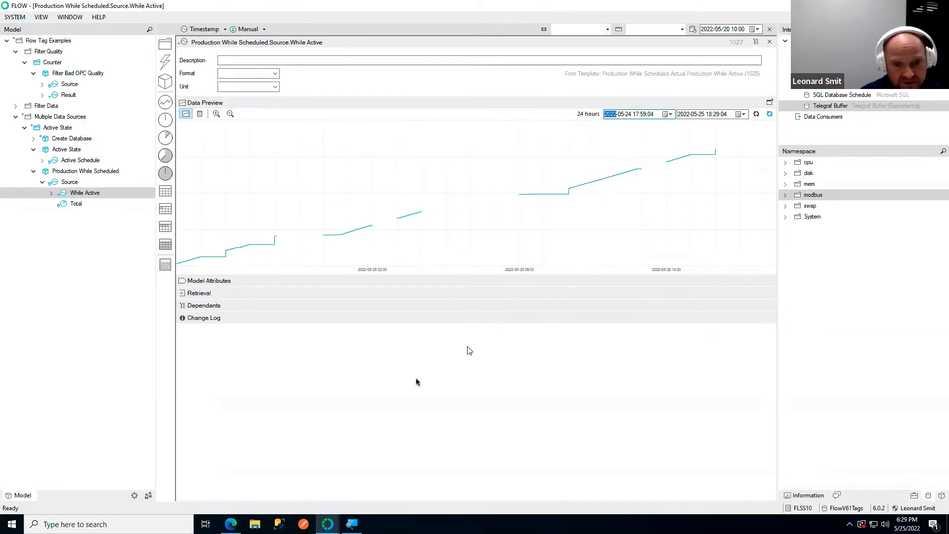
Switch to the browser to view the Multiple Data Sources dashboard, then return to the FLOW window showing Production While Scheduled
left_click(232, 525)
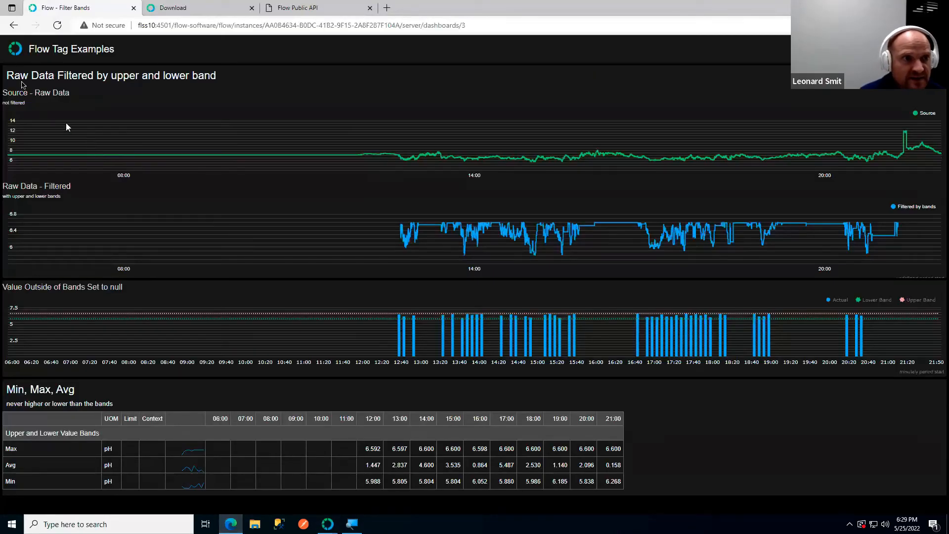
left_click(15, 53)
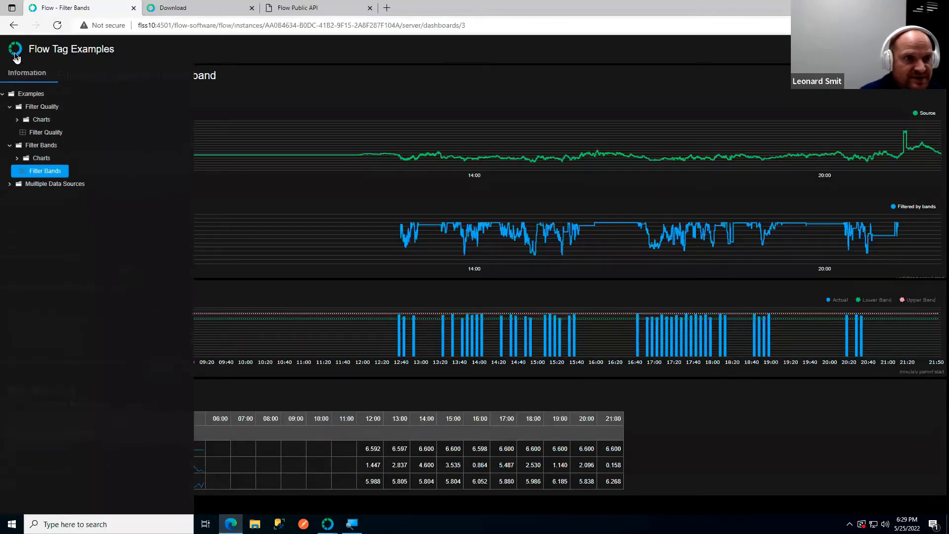
left_click(13, 186)
left_click(70, 211)
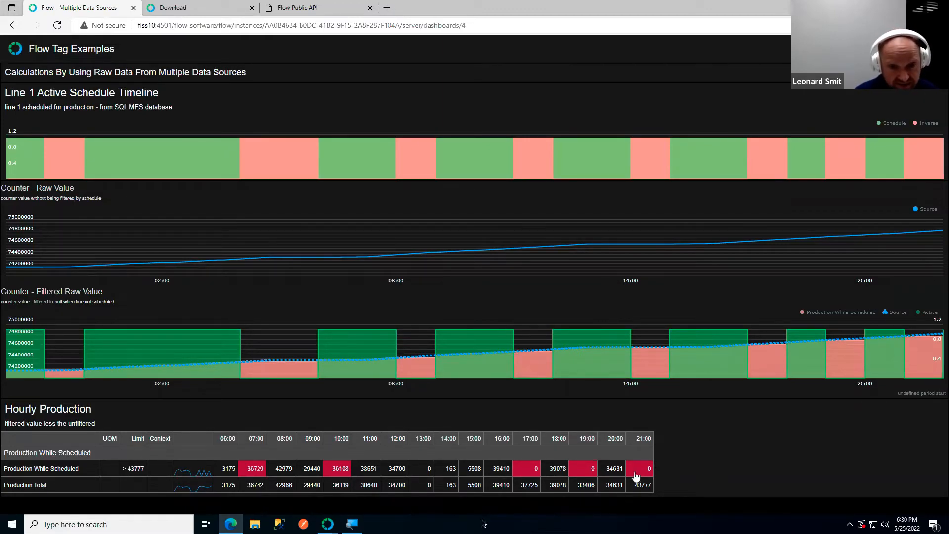
mouse_move(332, 524)
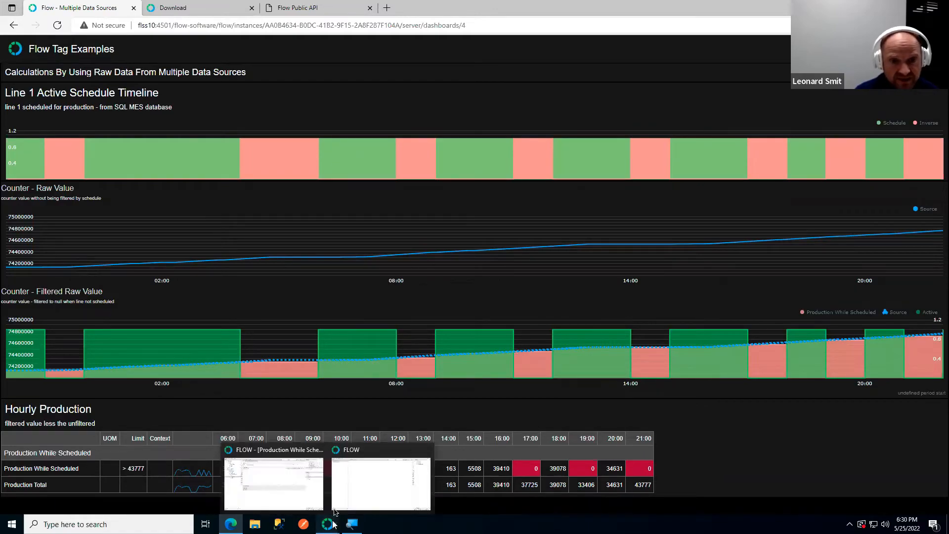
left_click(293, 492)
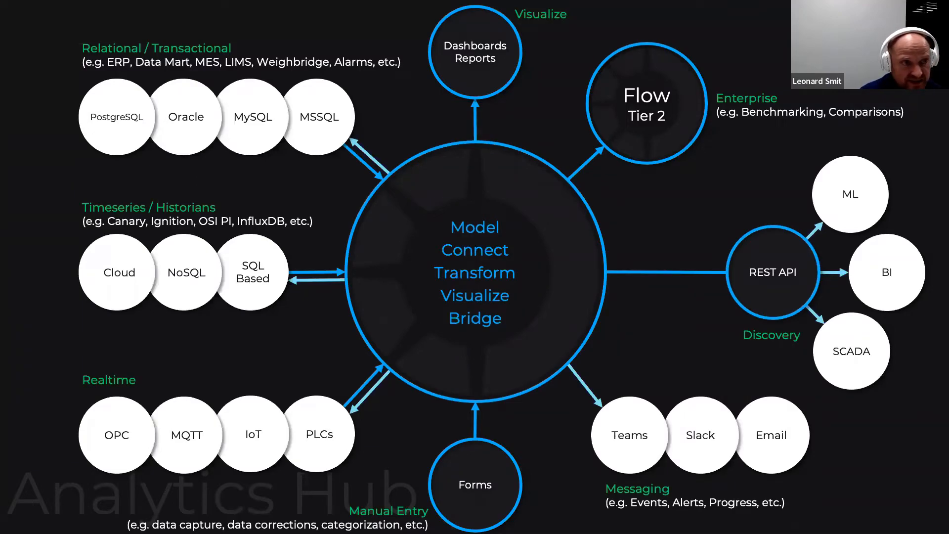
key("Right")
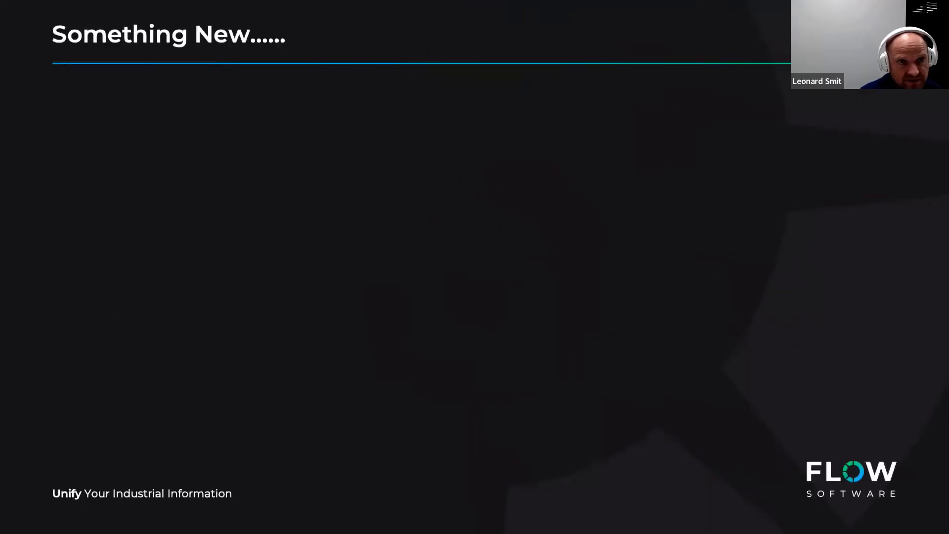
key("Right")
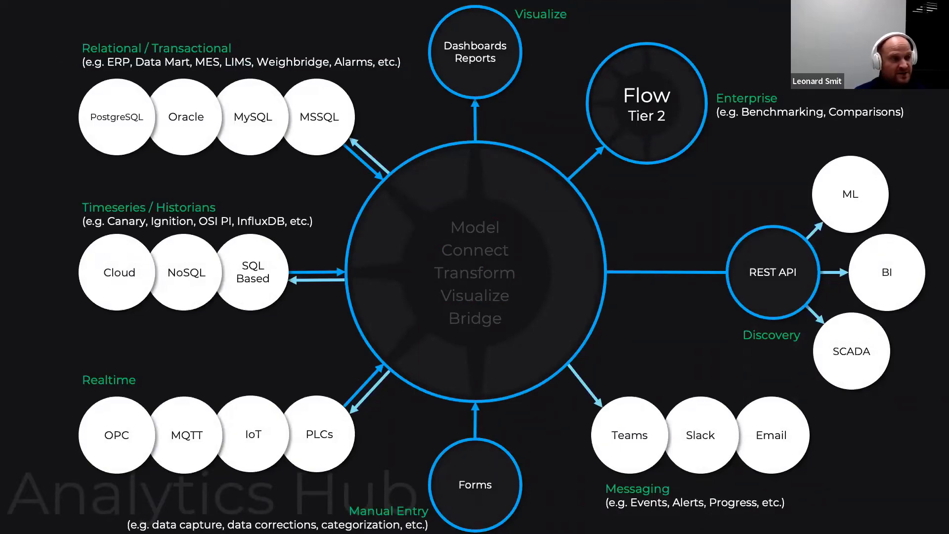
key("Right")
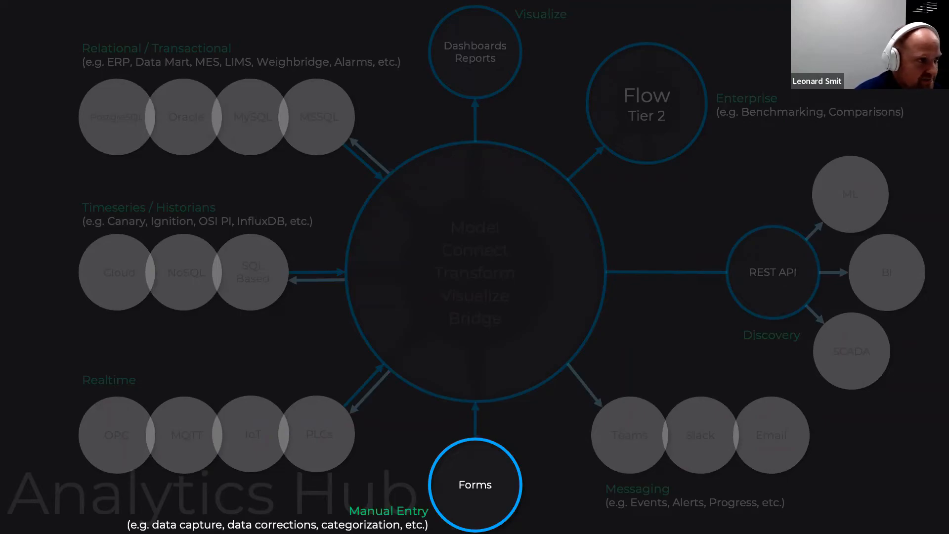
key("Right")
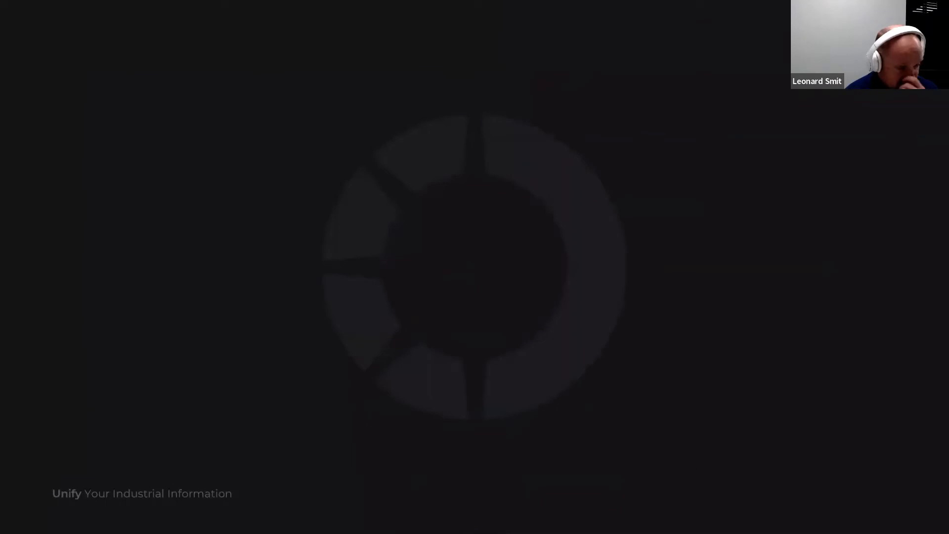